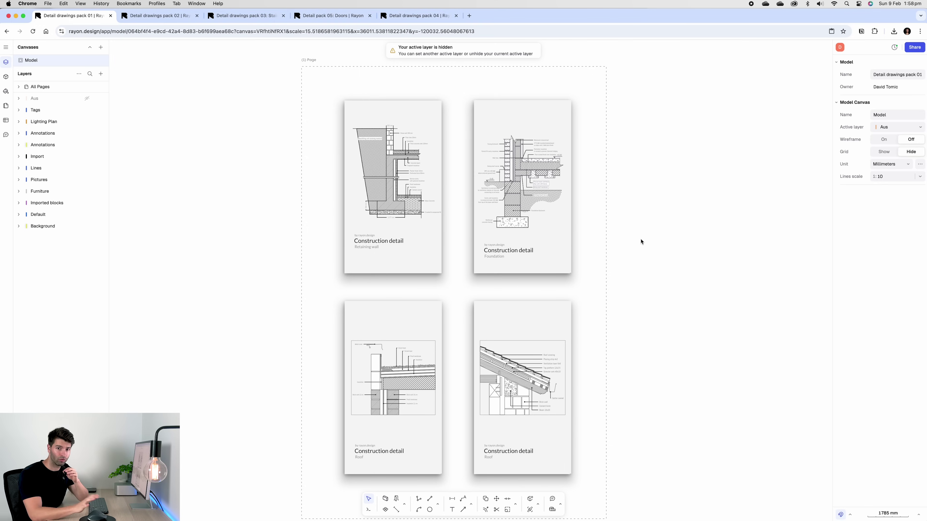
Step: Zoom from the four-sheet overview onto the Retaining wall construction detail sheet
scroll(641, 241, up, 1)
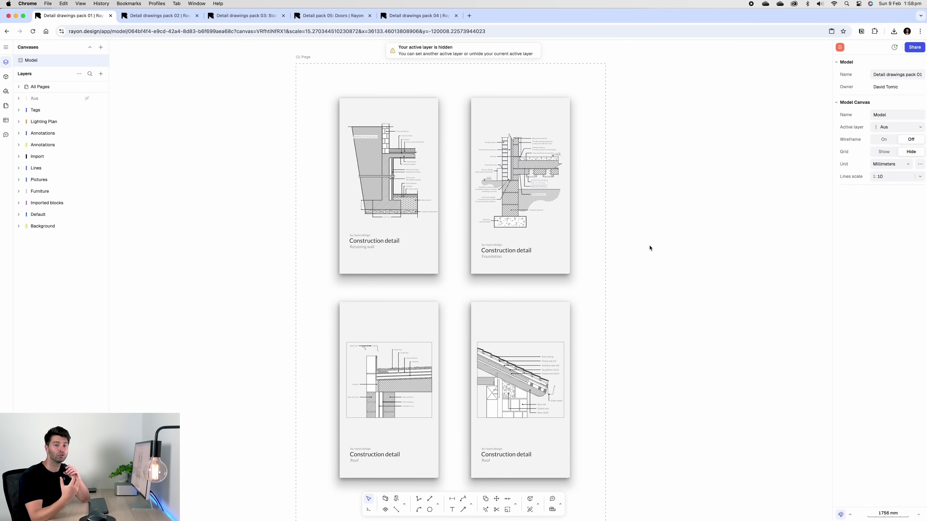
scroll(259, 177, up, 5)
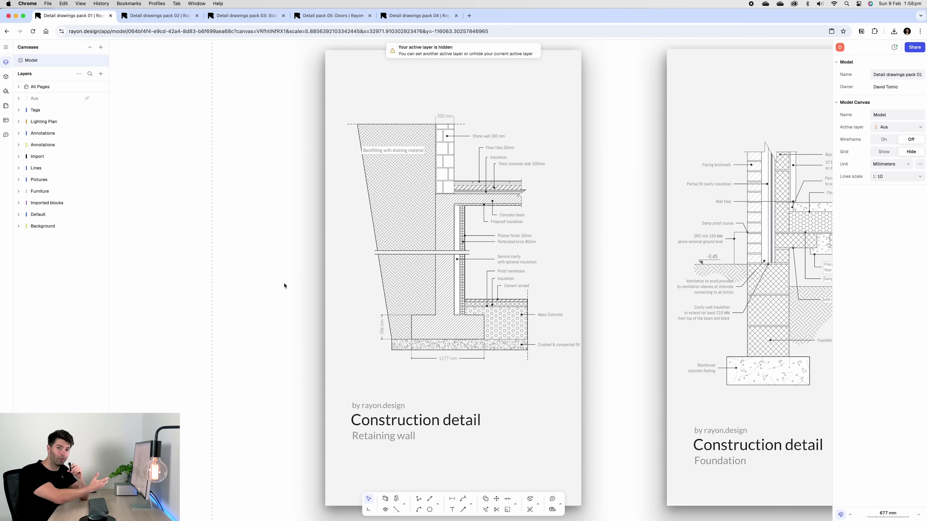
Step: Zoom closer on the retaining wall, select then deselect the Fireproof insulation leader, and pan to the Foundation sheet
scroll(176, 233, up, 3)
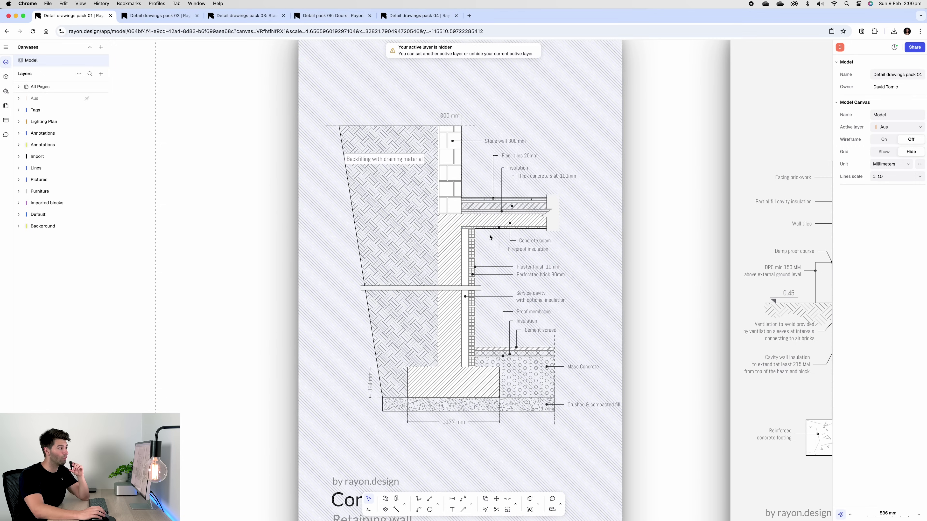
click(517, 251)
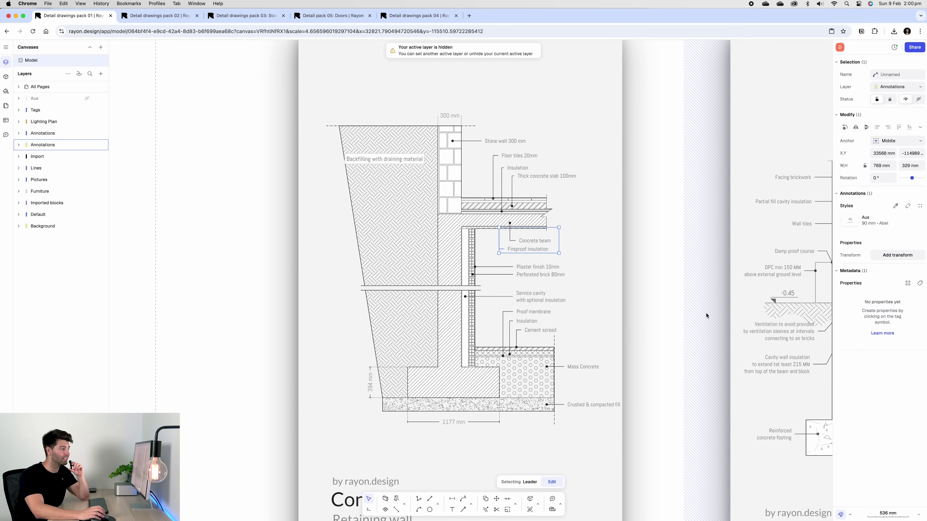
click(684, 308)
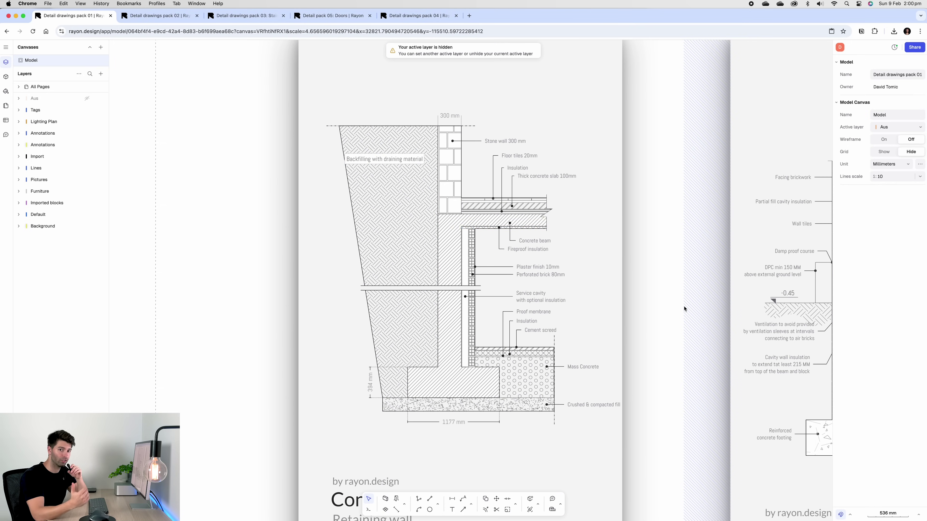
middle_drag(684, 309, 263, 247)
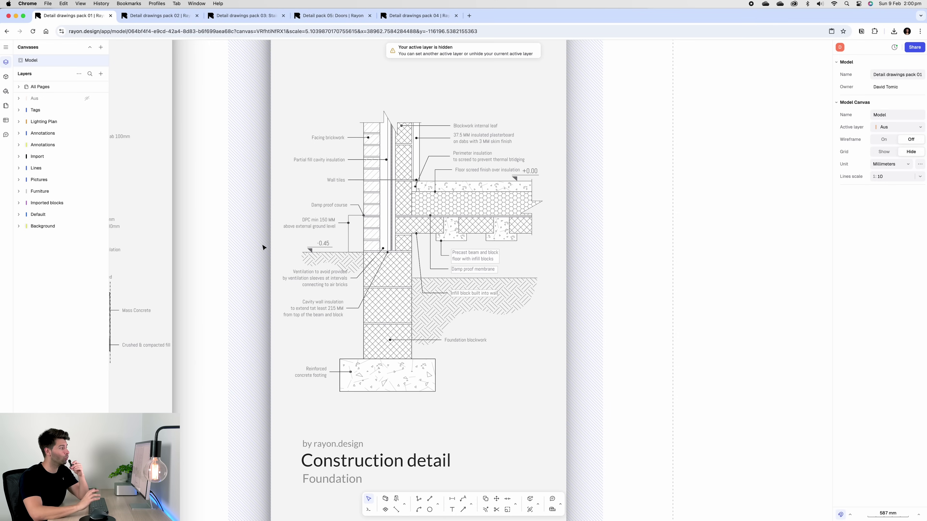
click(402, 163)
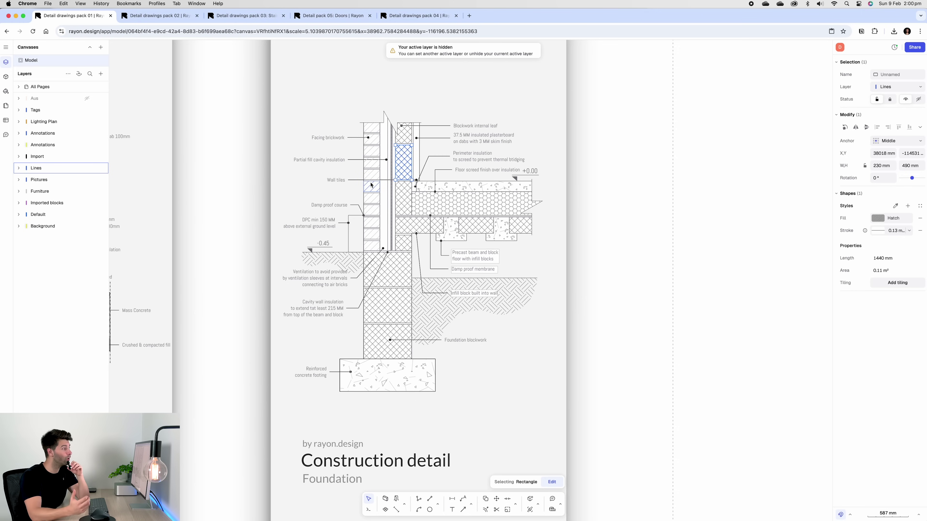
click(635, 207)
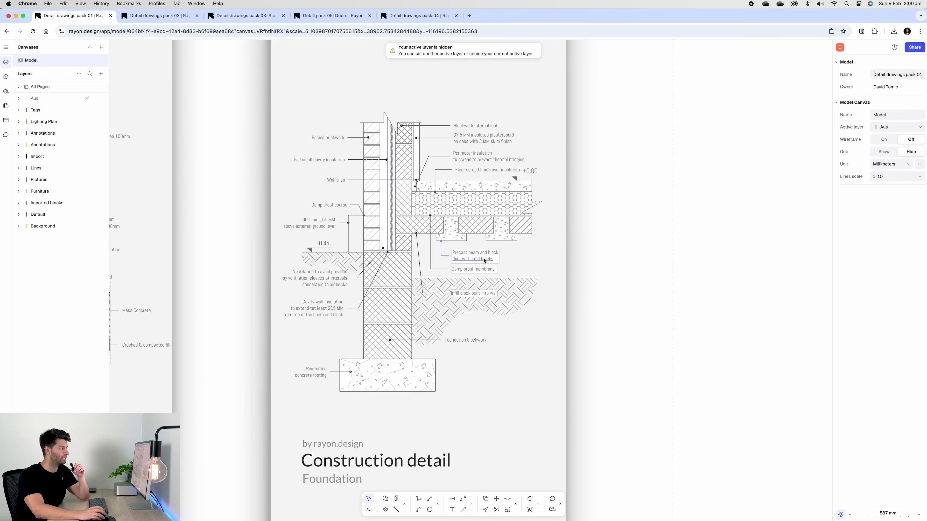
click(476, 256)
click(477, 230)
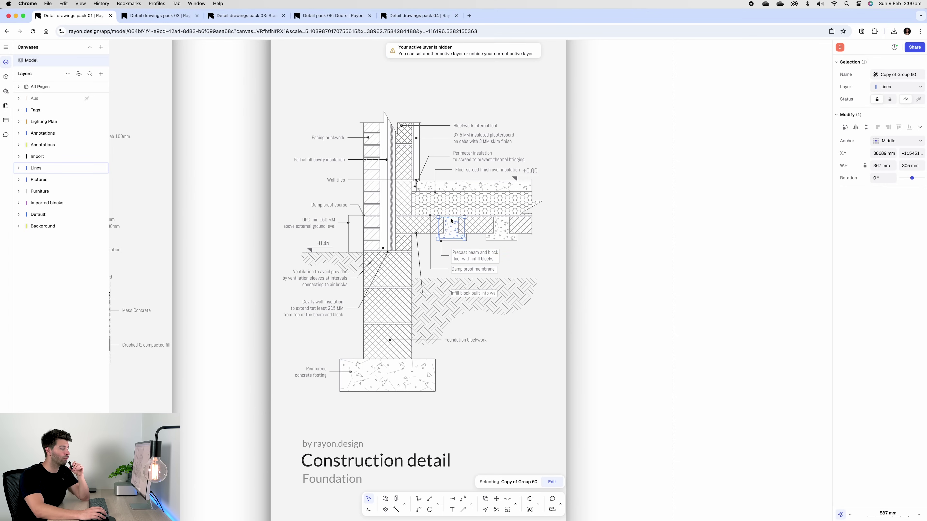
double_click(477, 231)
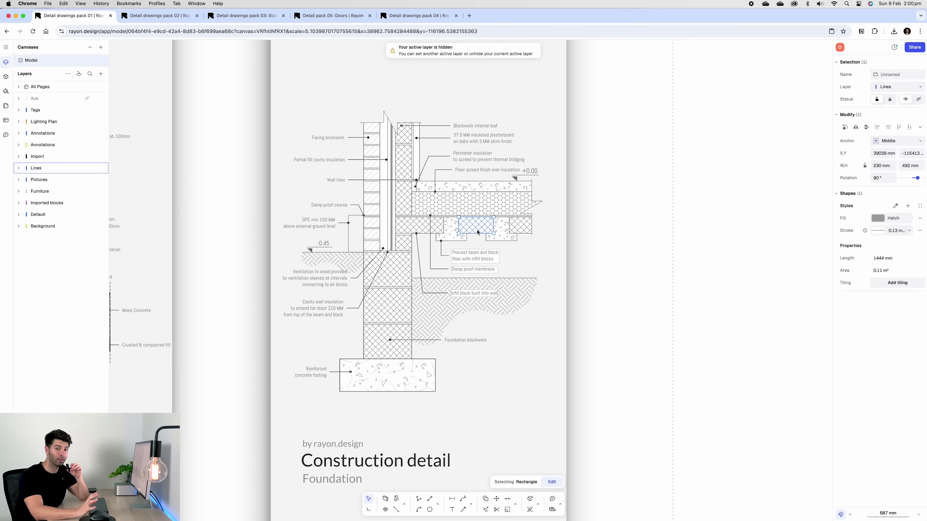
click(601, 243)
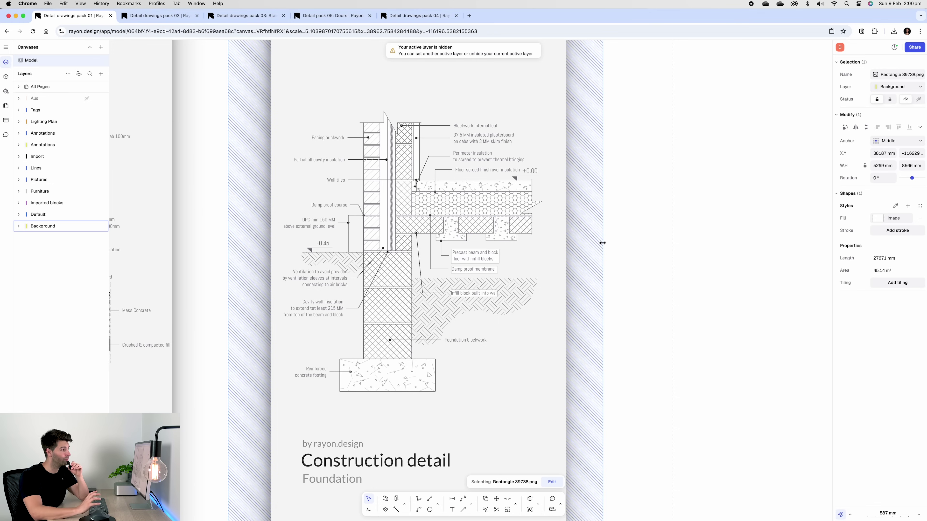
click(620, 249)
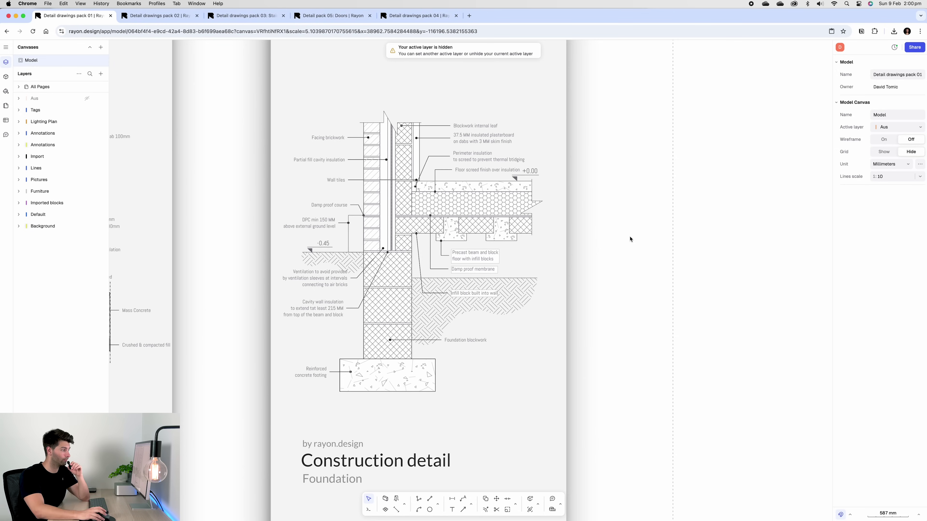
Step: Zoom out to all four sheets, then zoom into and centre the lower-left flat Roof sheet
scroll(630, 239, down, 5)
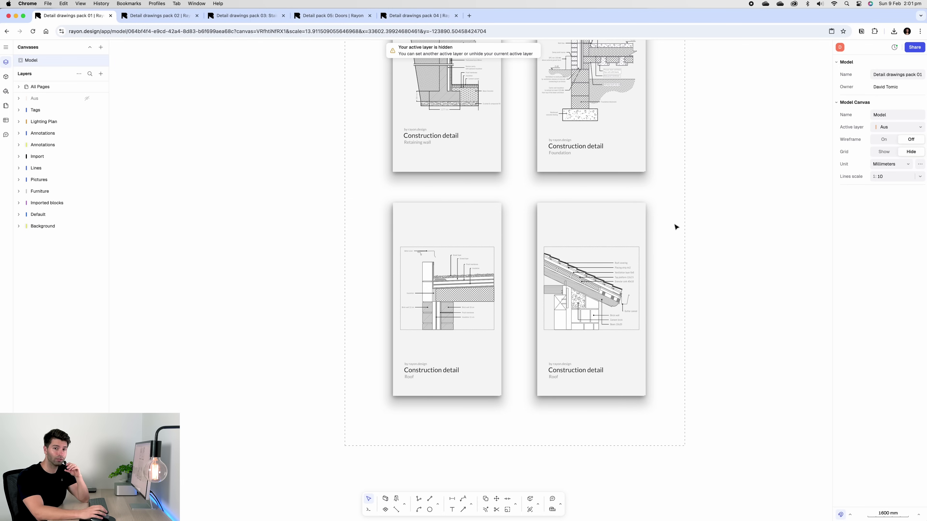
scroll(676, 227, up, 1)
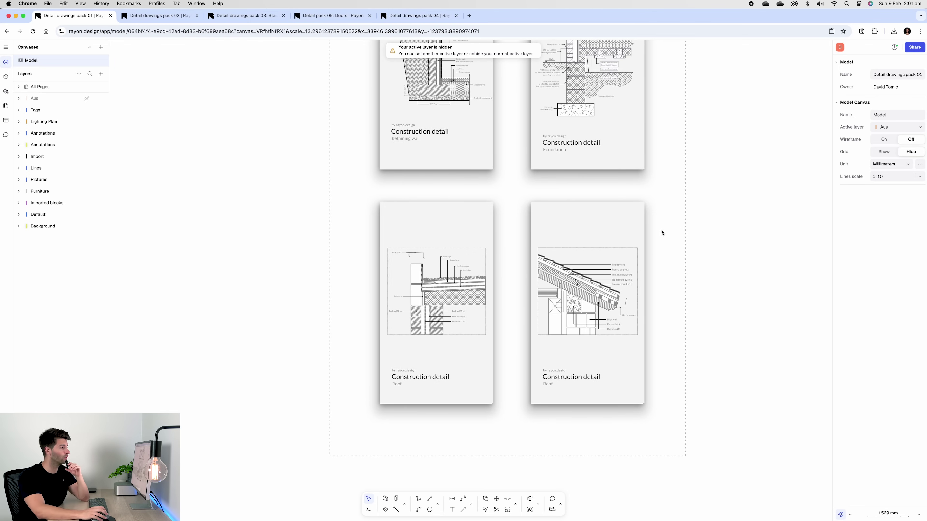
scroll(437, 354, up, 5)
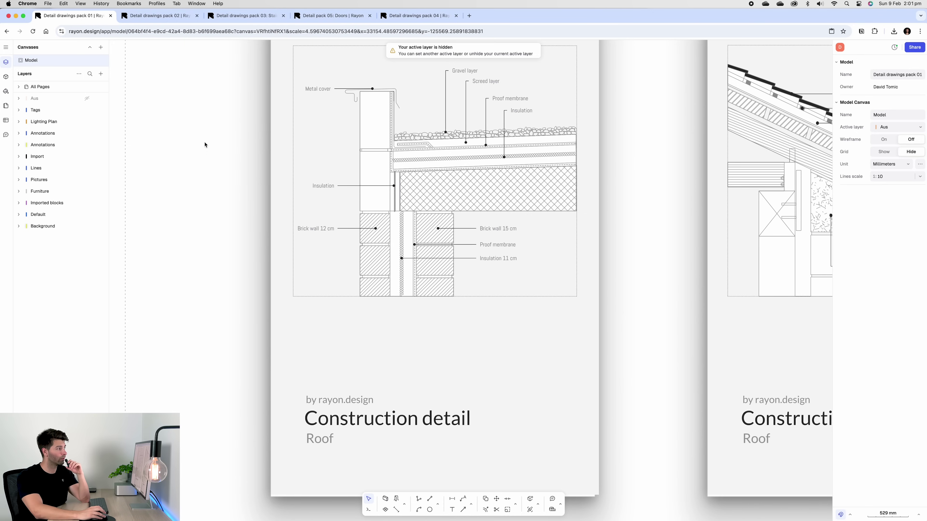
middle_drag(205, 145, 197, 214)
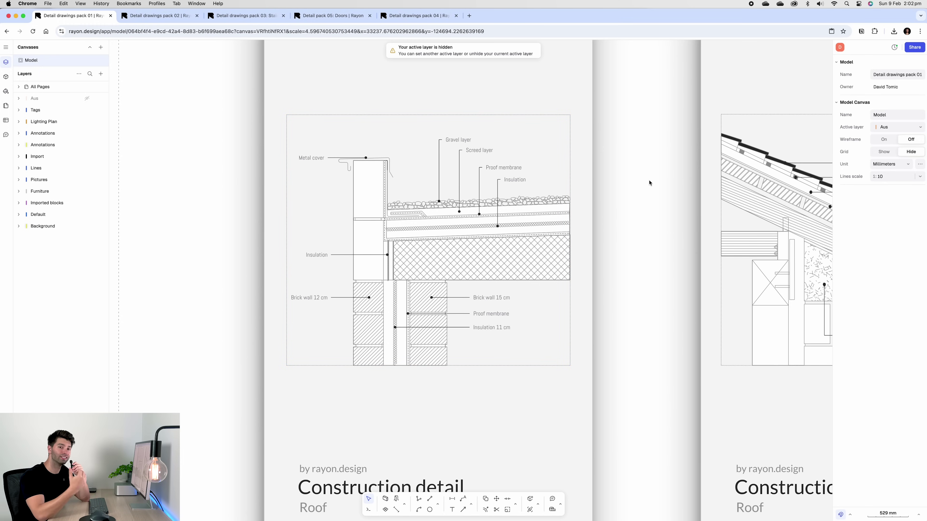
Step: Change the insulation block's fill from the Square 300x300 grid to the AR-CONC hatch pattern
click(472, 264)
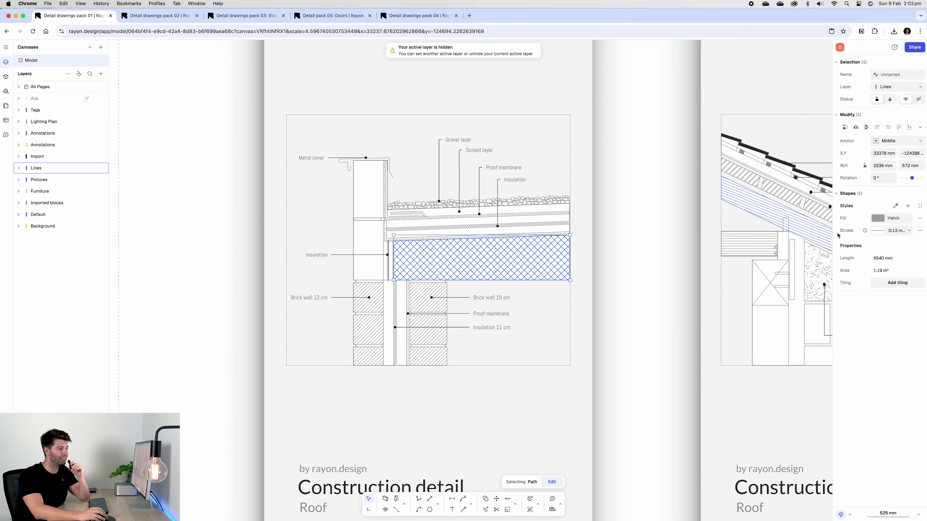
click(892, 218)
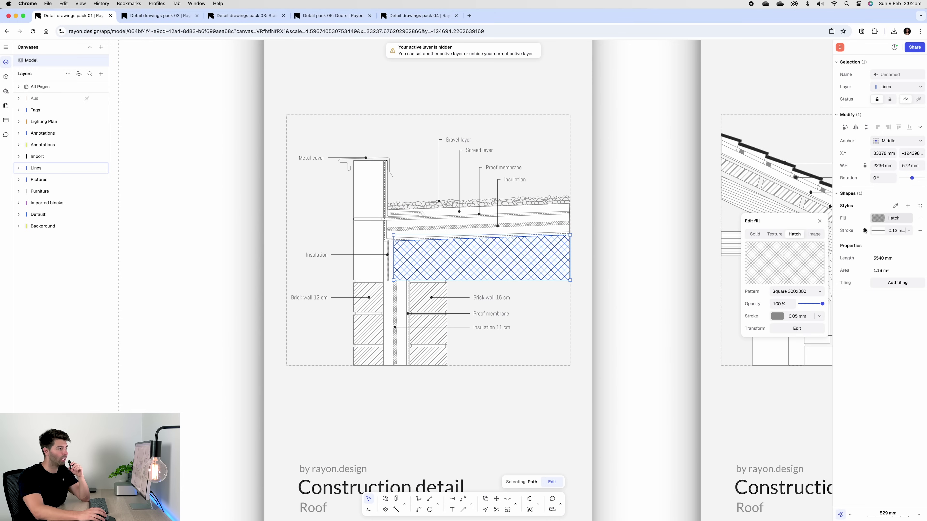
click(797, 292)
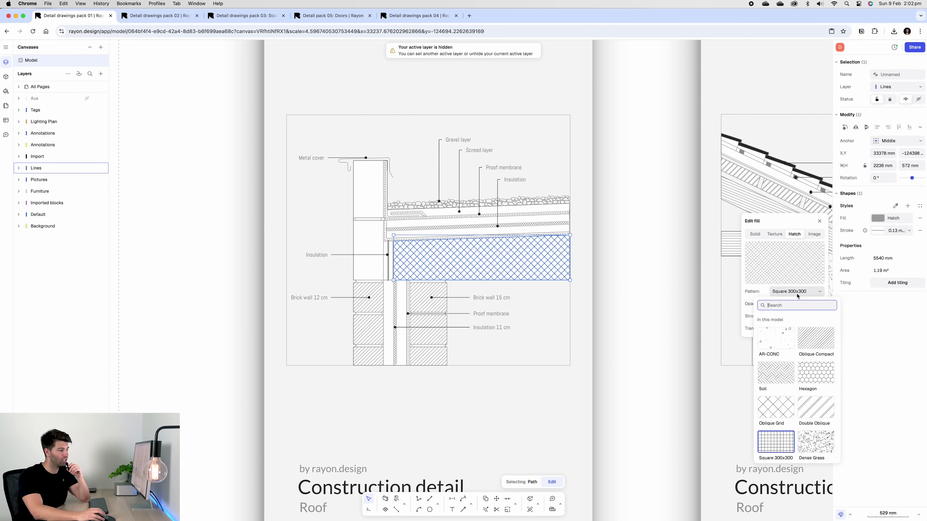
click(781, 338)
click(630, 296)
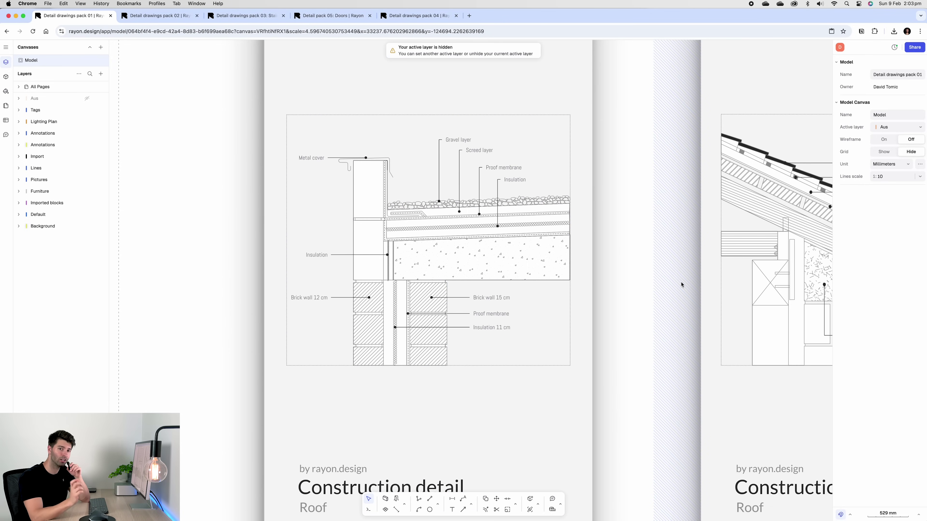
Step: Pan and zoom onto the pitched Roof construction detail sheet
scroll(681, 284, right, 10)
ctrl+scroll(707, 249, up, 2)
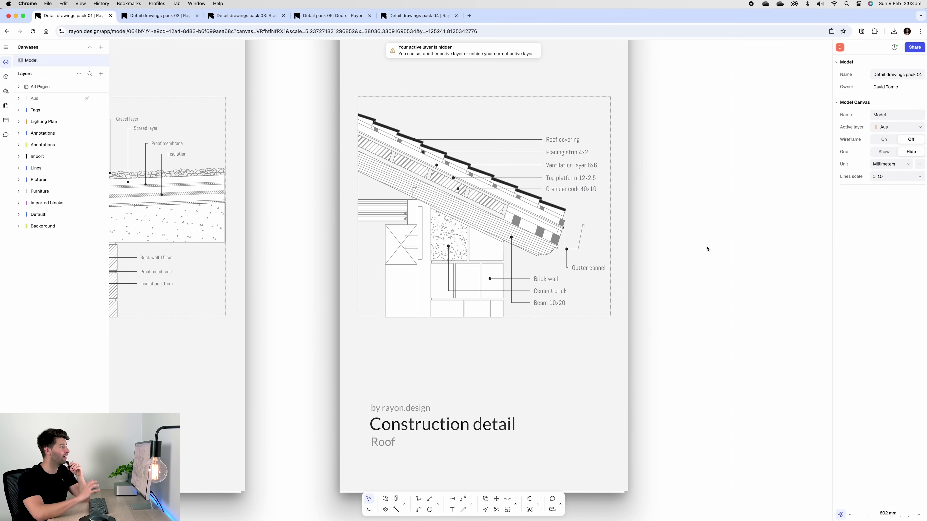
scroll(668, 171, up, 2)
ctrl+scroll(699, 209, up, 2)
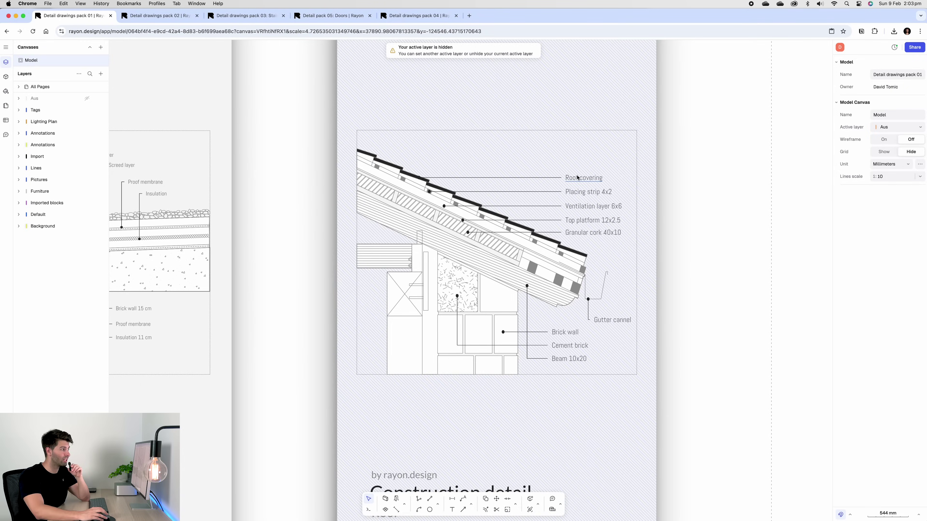
Step: Step through the leaders from Roof covering and Placing strip 4x2 to Granular cork 40x10, then deselect
click(400, 171)
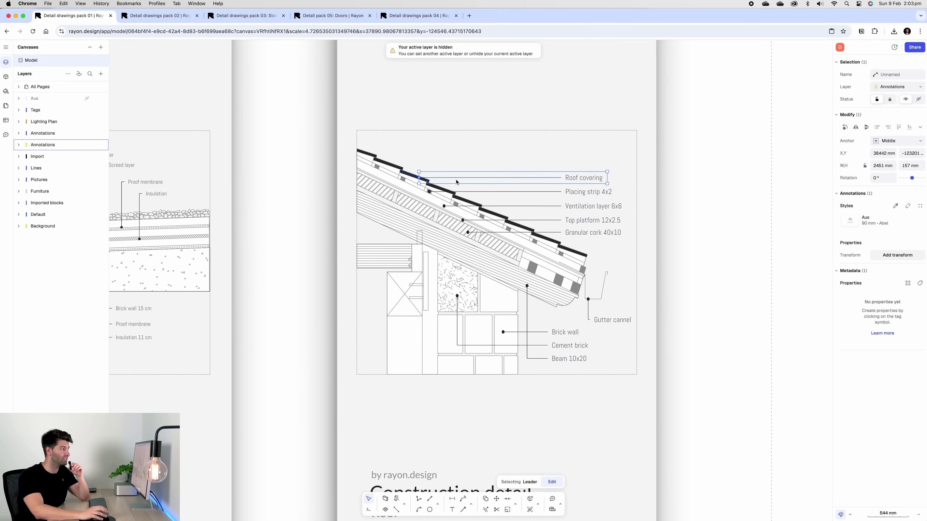
click(525, 192)
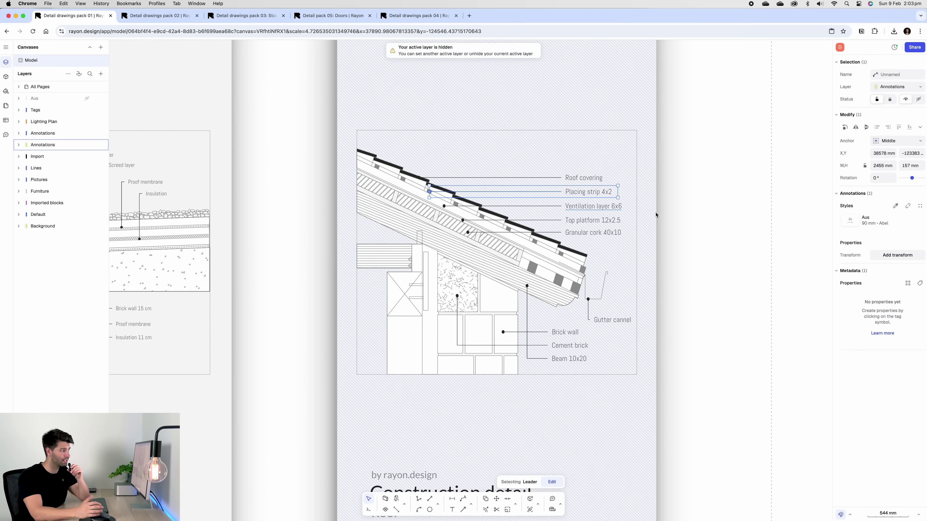
key(Tab)
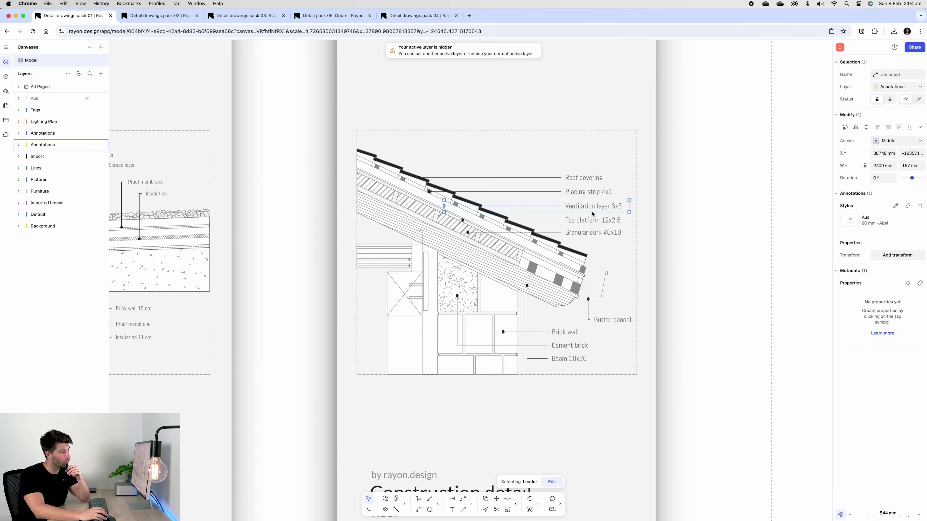
click(557, 221)
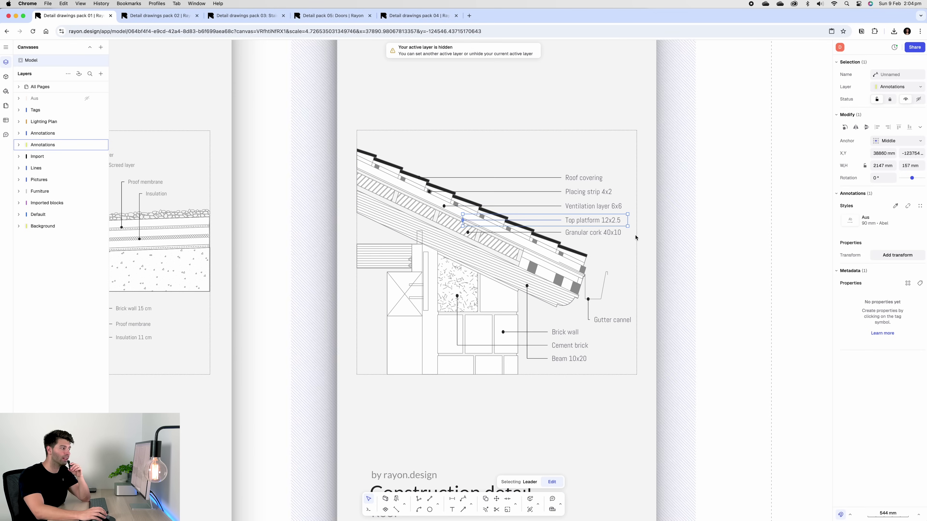
click(541, 234)
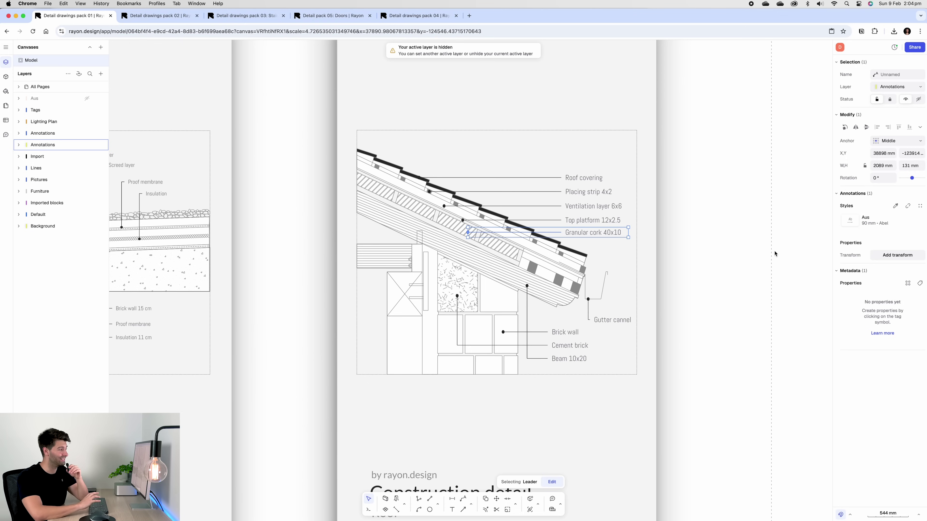
key(Escape)
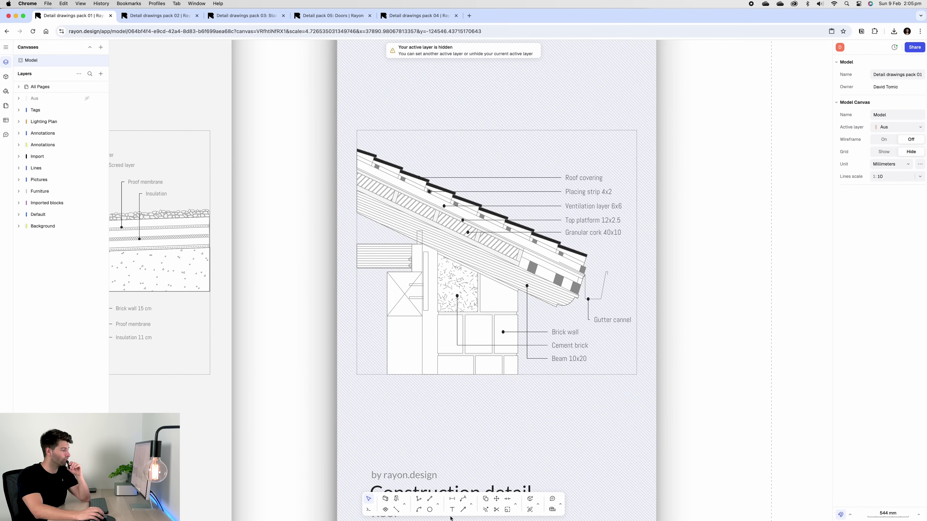
Step: Delete the insulation hatch and the cement brick hatch from the eave detail
click(430, 498)
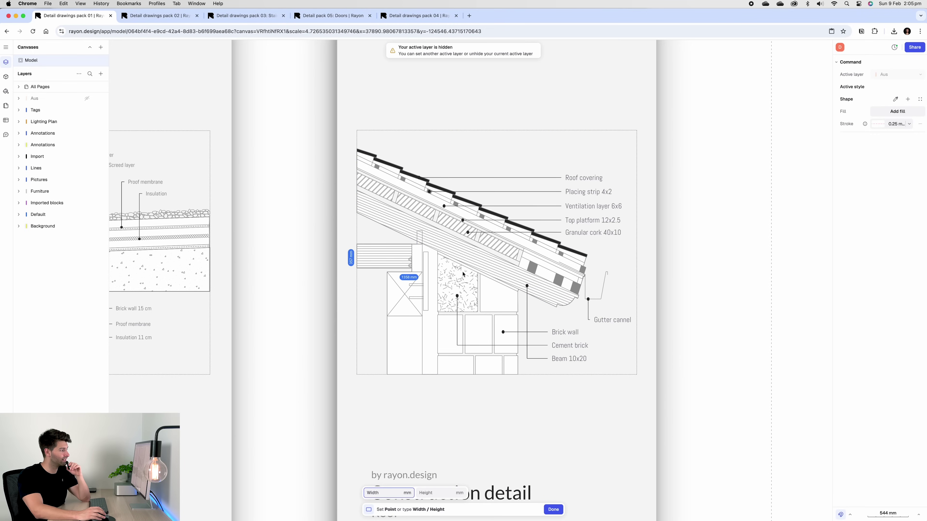
key(Escape)
click(492, 297)
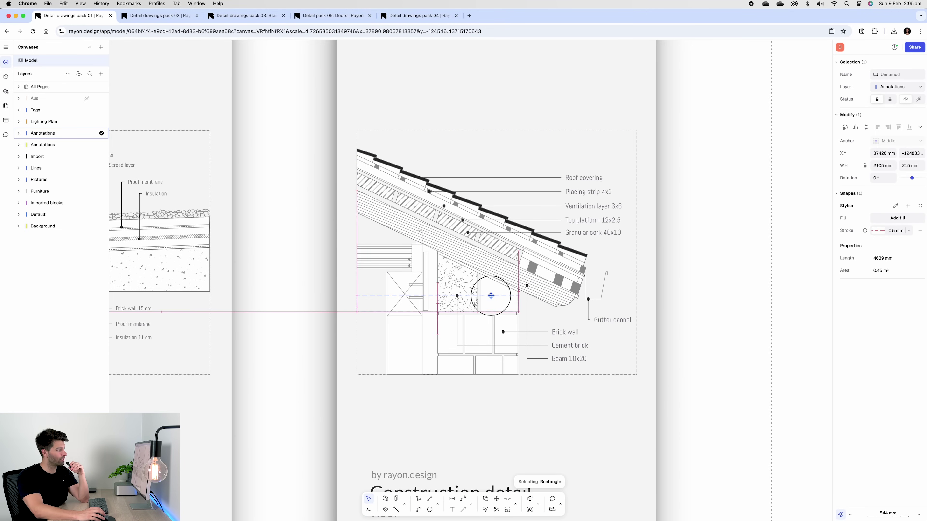
key(Escape)
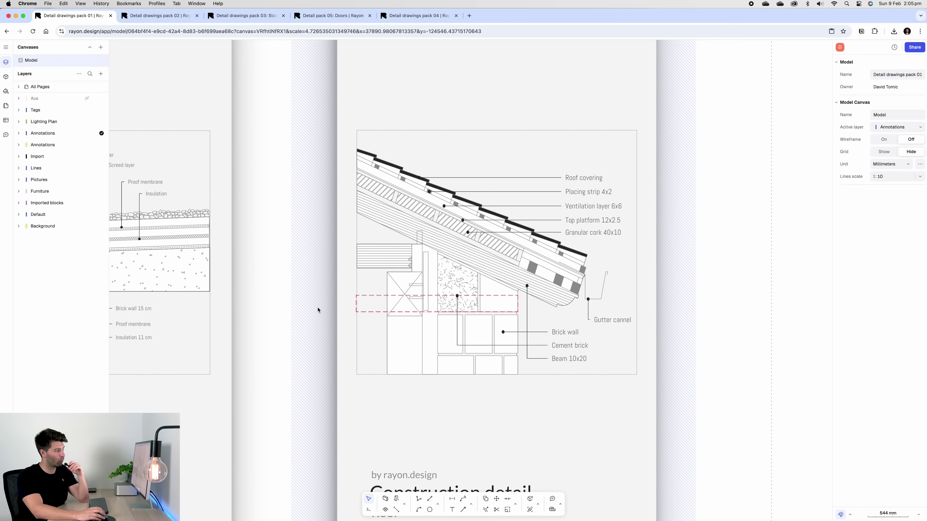
click(383, 256)
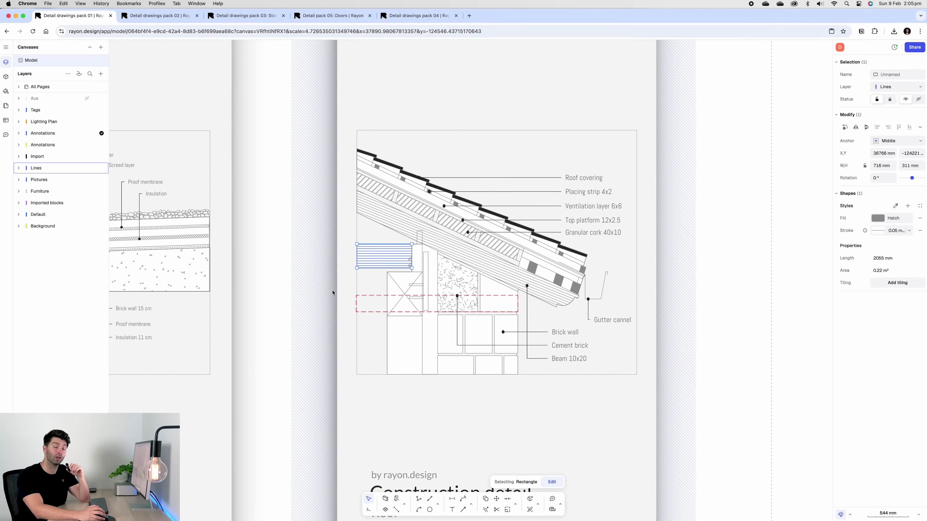
click(463, 282)
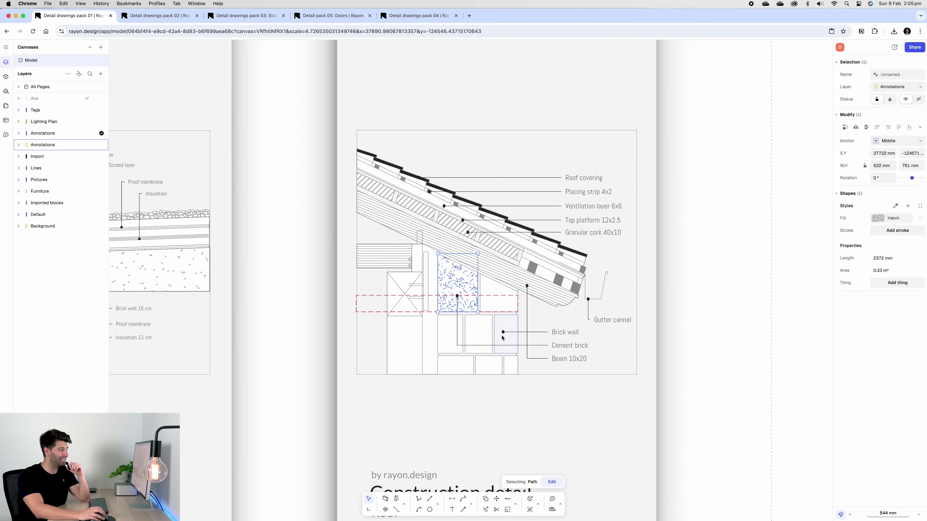
key(Delete)
click(503, 337)
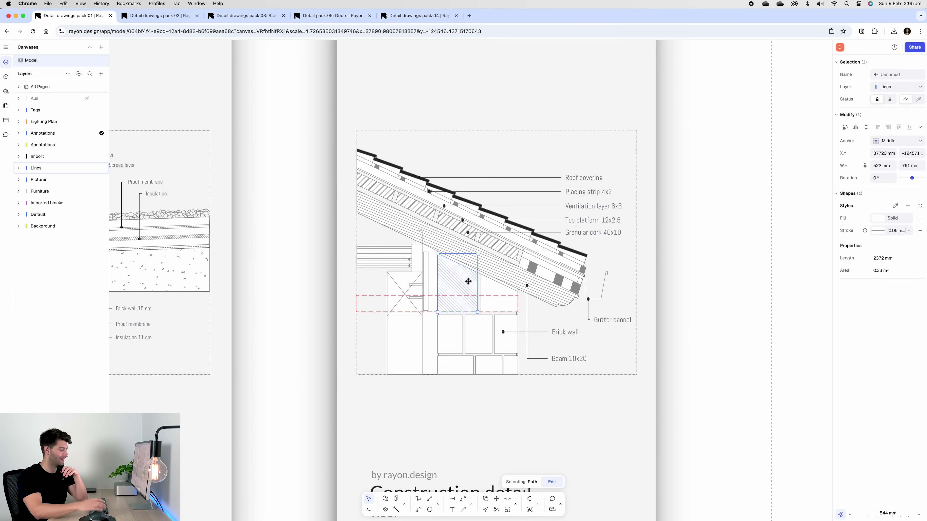
key(Delete)
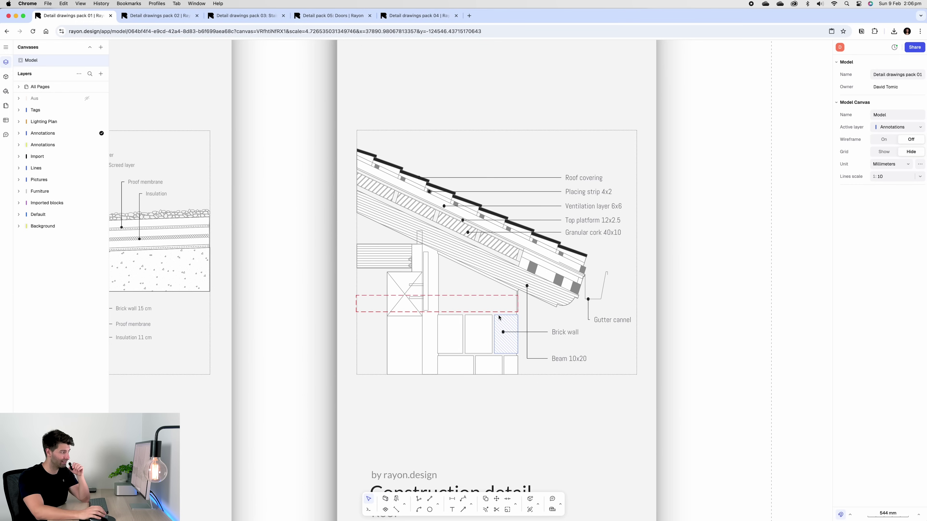
Step: Narrow the red dashed rectangle from its right side and select the hatched brick cell
click(517, 305)
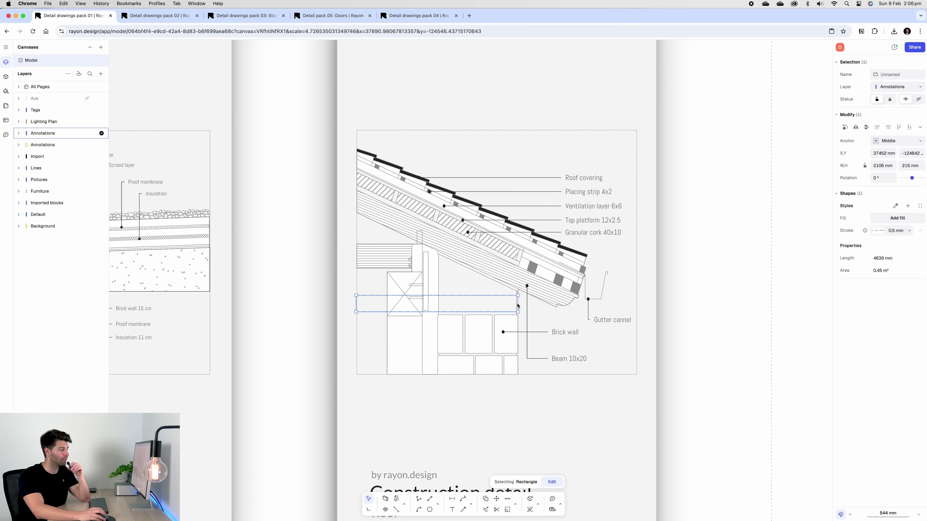
drag(517, 305, 492, 305)
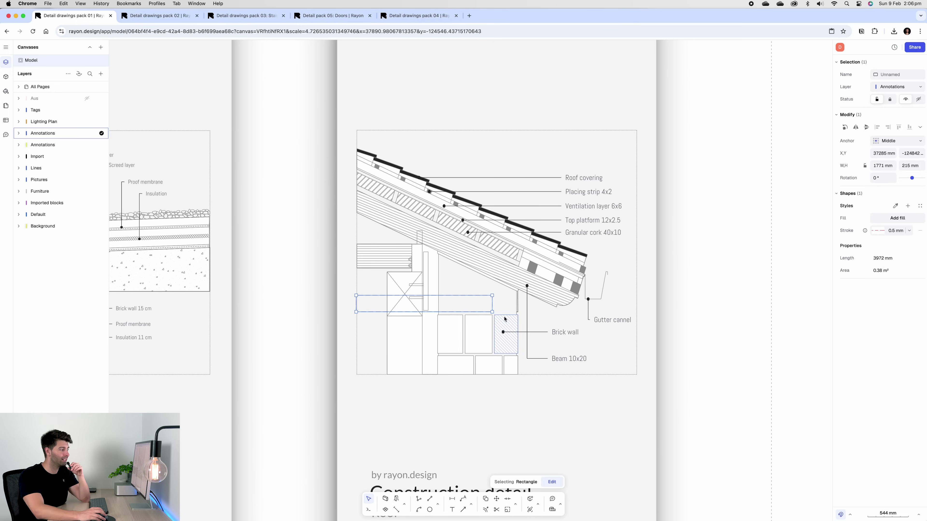
click(504, 319)
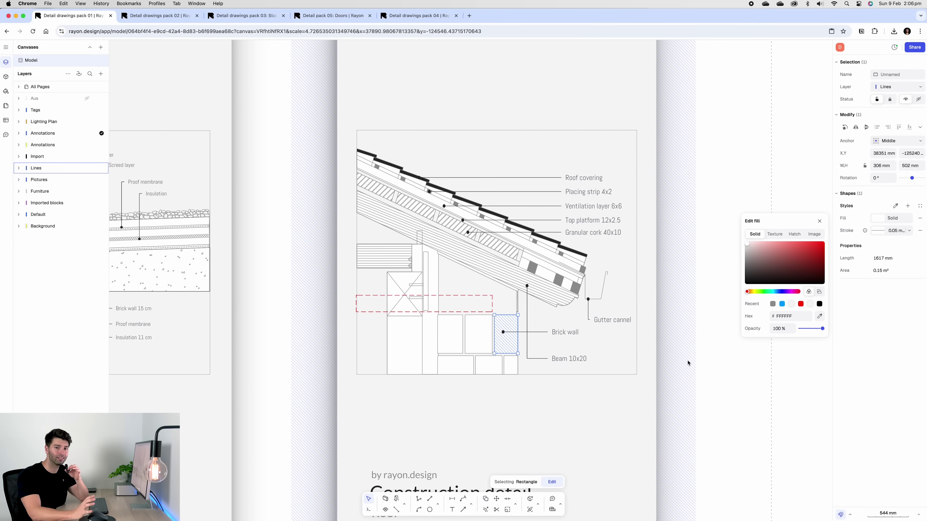
Step: Switch to Detail drawings pack 02 and zoom in on the Green roof planter detail
key(ctrl+Tab)
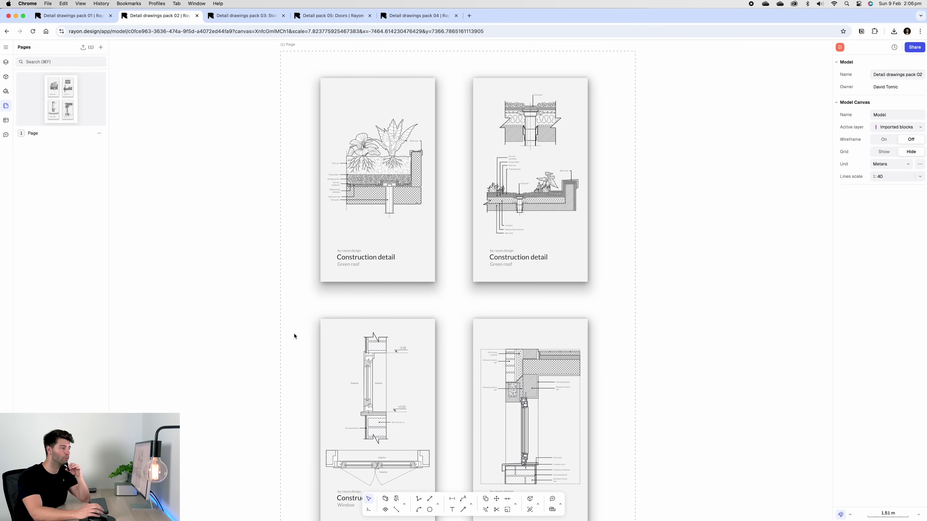
scroll(288, 204, up, 5)
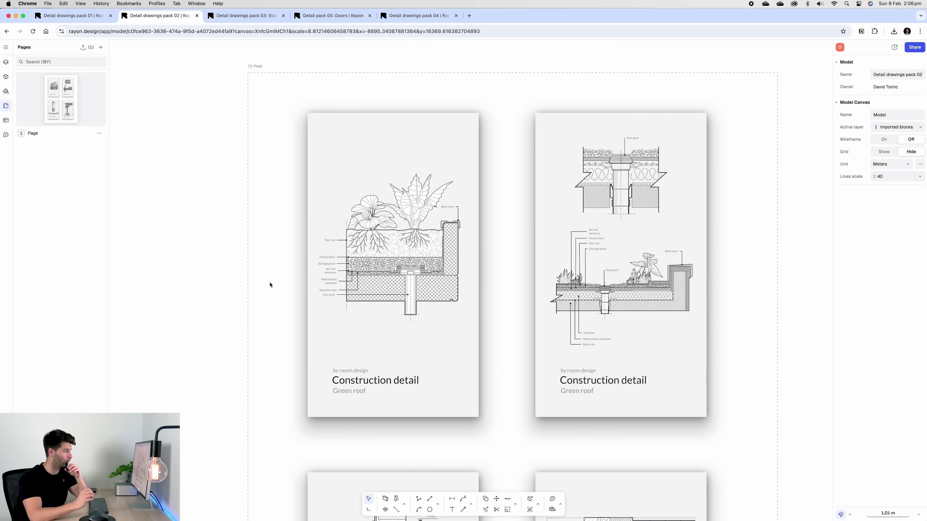
scroll(278, 241, up, 2)
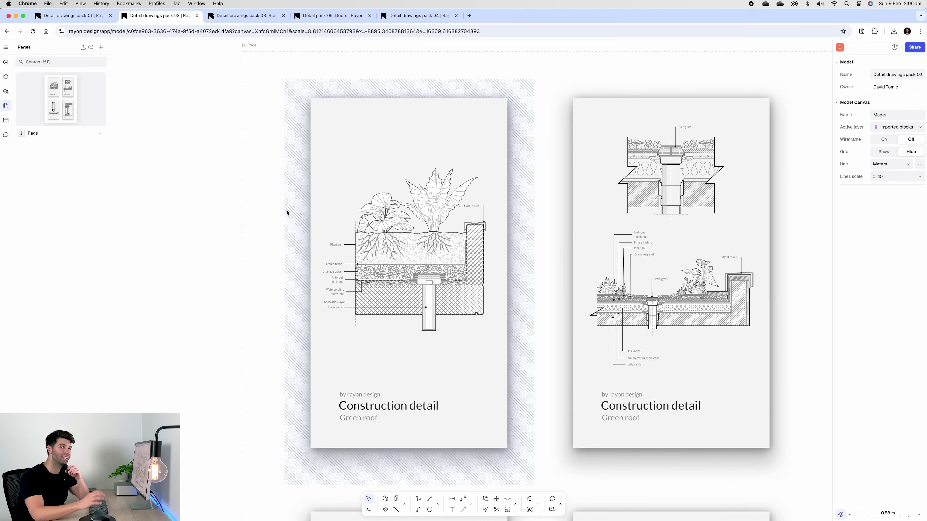
scroll(287, 213, up, 2)
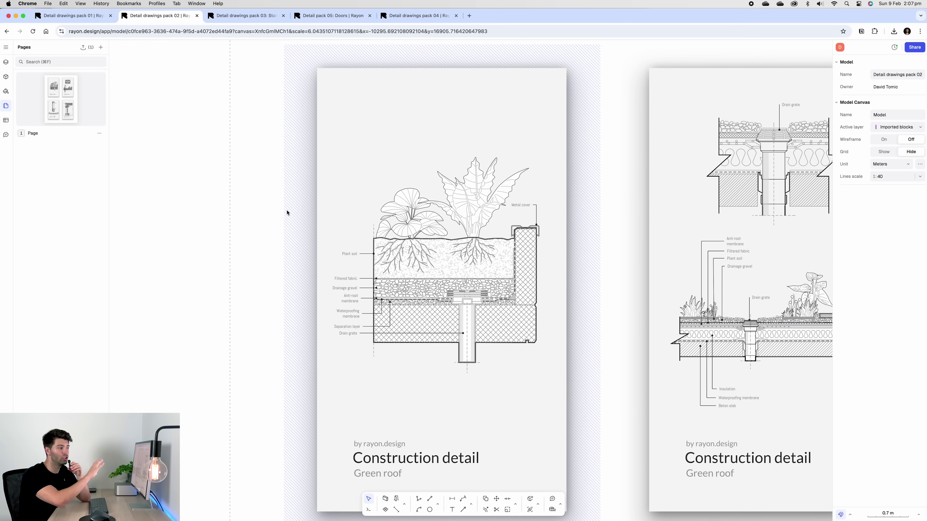
scroll(292, 218, up, 3)
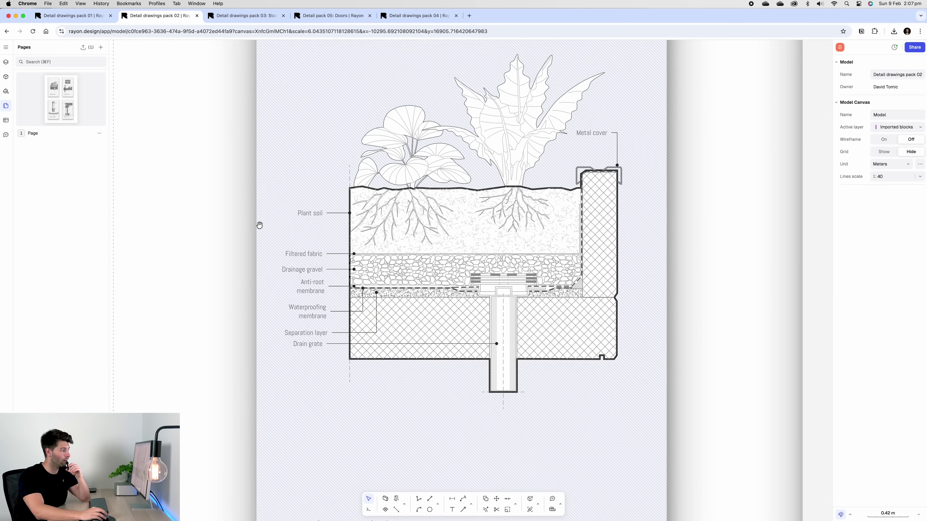
scroll(229, 247, up, 2)
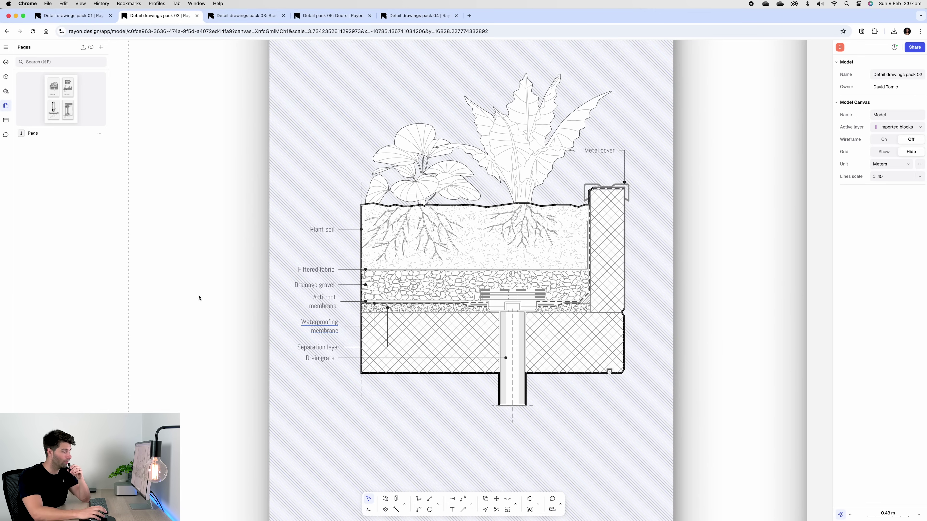
Step: Inspect the planter's slab and wall hatches and the concrete wall image's fill settings
click(476, 348)
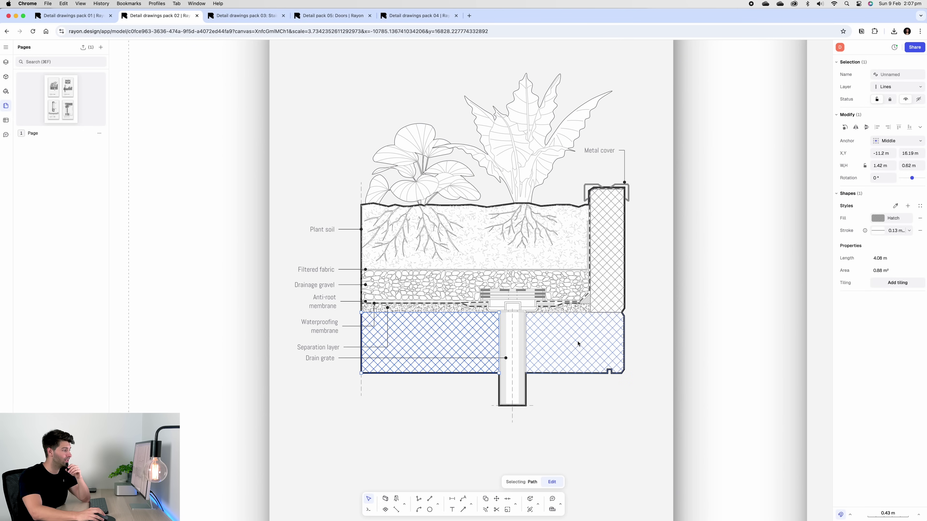
click(617, 284)
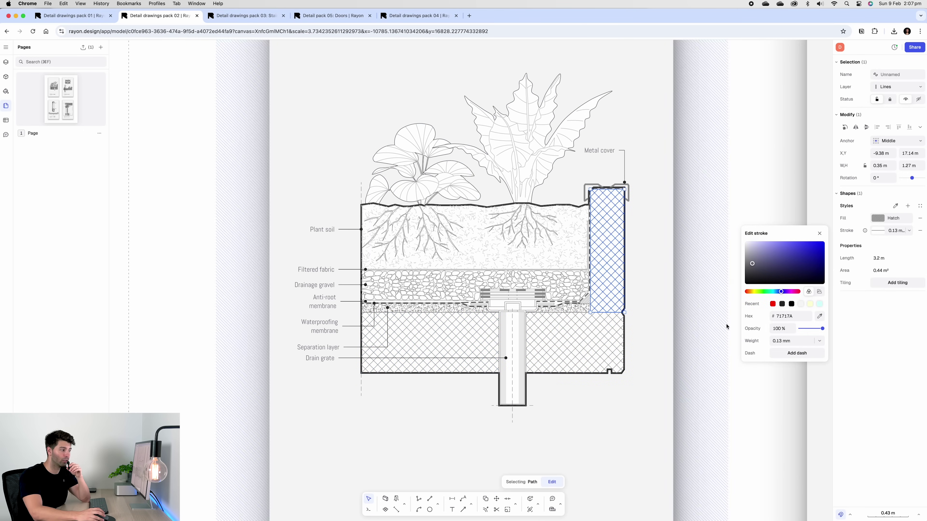
key(Escape)
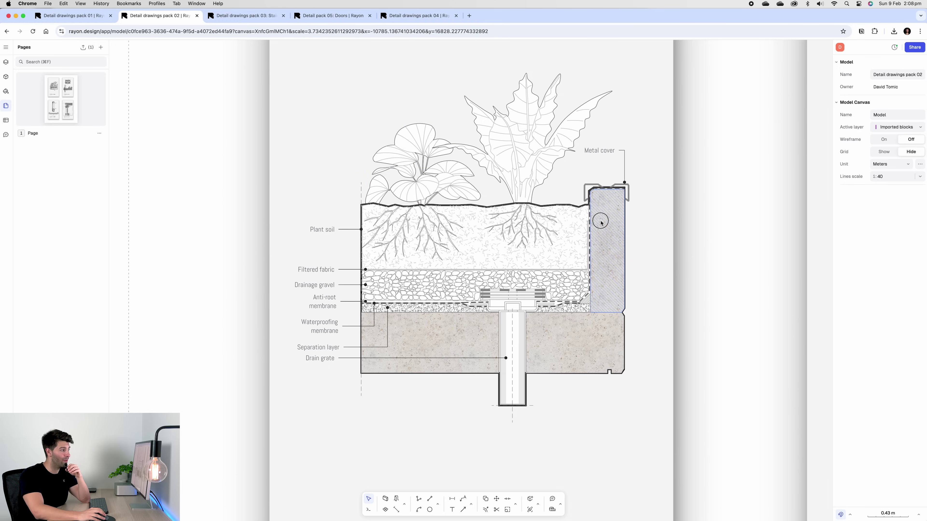
click(600, 197)
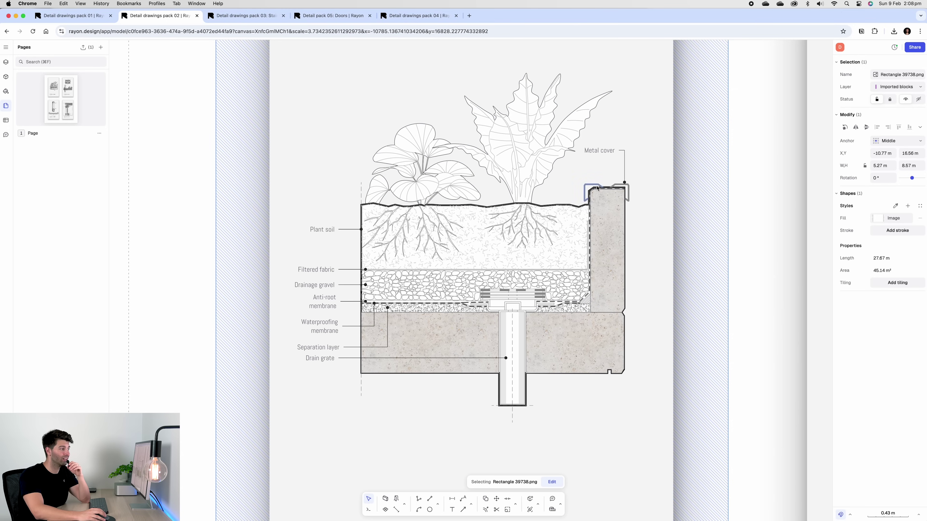
click(877, 218)
click(699, 201)
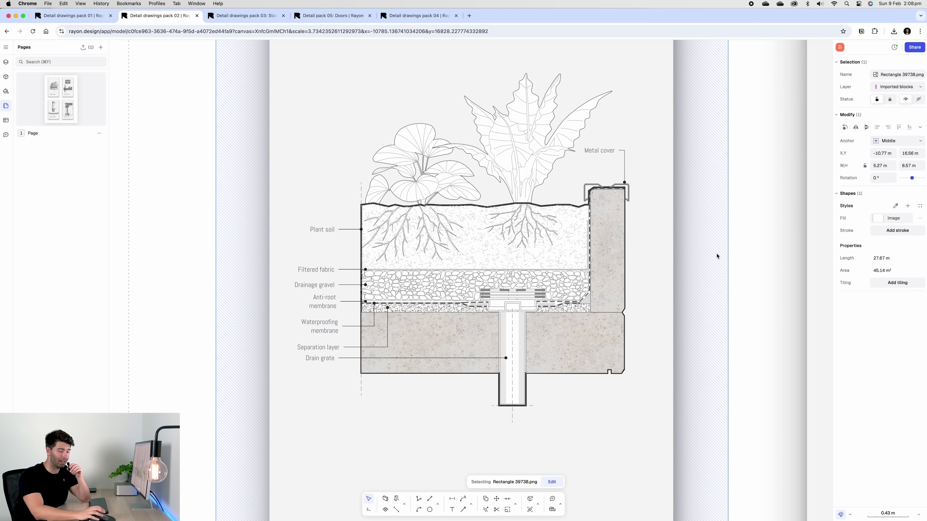
scroll(557, 273, down, 5)
Step: Pan and zoom across both green roof sheets, then move to the Window construction detail sheets
middle_drag(556, 273, 434, 260)
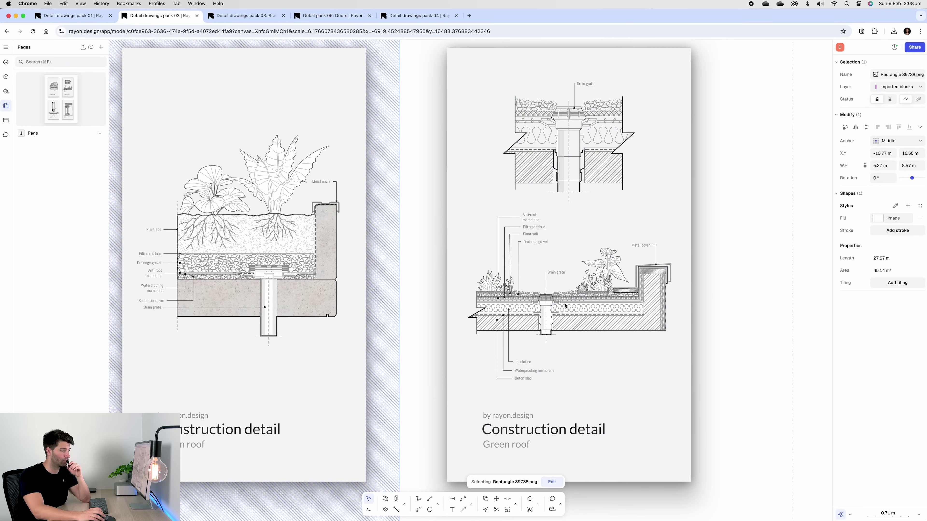
scroll(564, 285, up, 1)
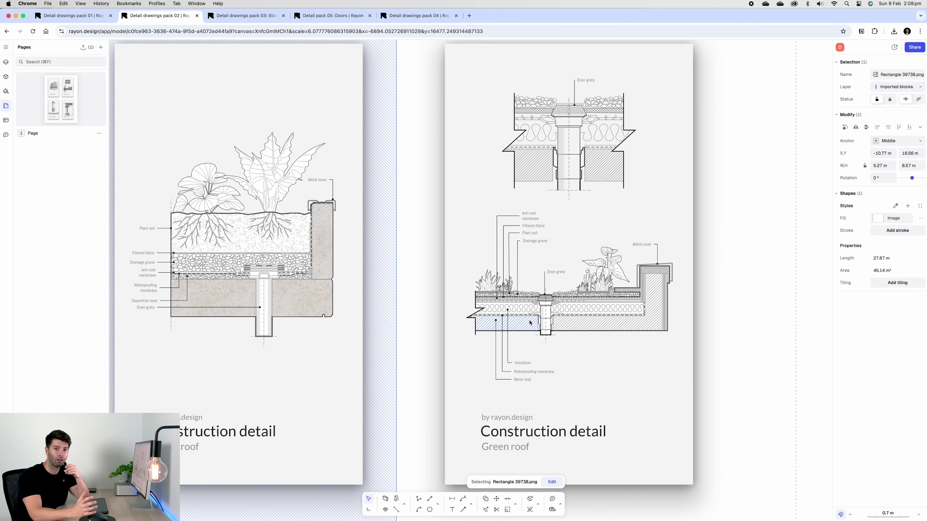
scroll(530, 322, up, 1)
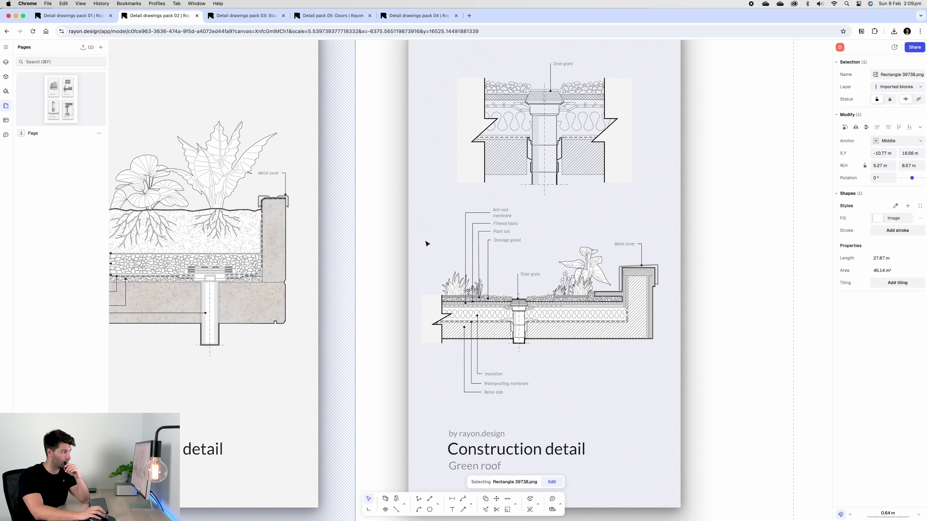
scroll(451, 242, up, 3)
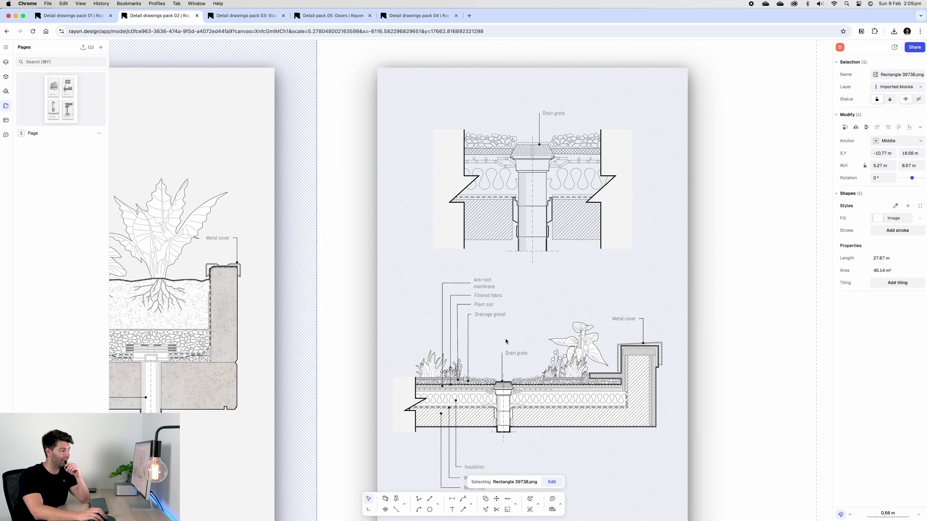
scroll(506, 342, up, 1)
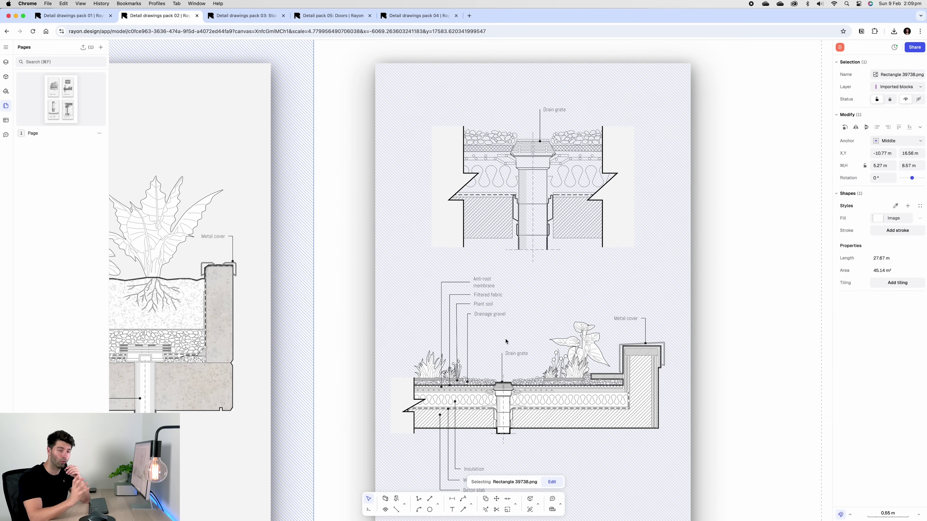
scroll(505, 341, left, 10)
scroll(394, 342, up, 3)
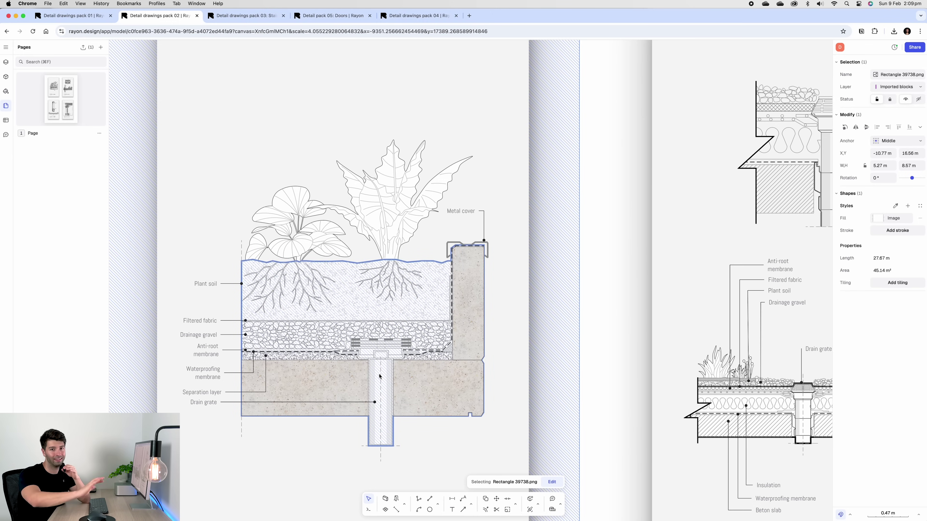
scroll(534, 290, right, 10)
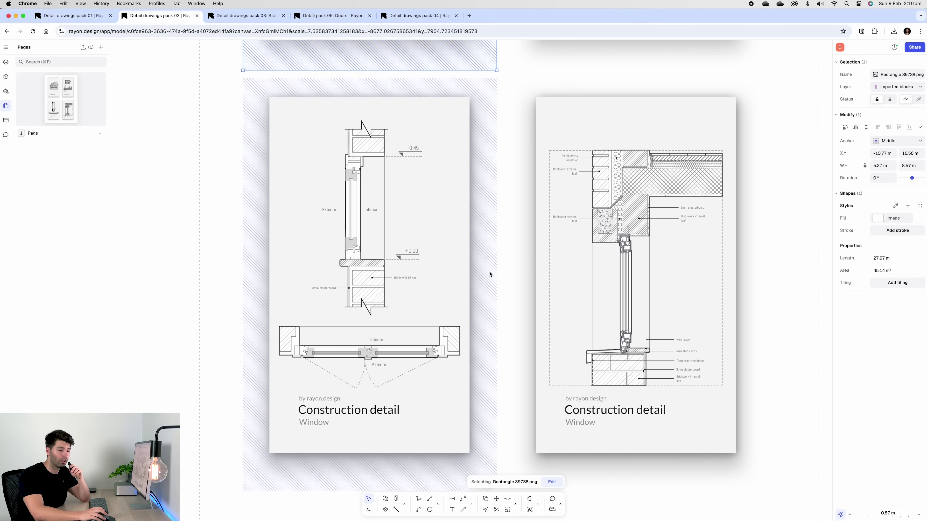
Step: Zoom around the window wall section and select the '3mm plasterboard' label
scroll(489, 274, up, 10)
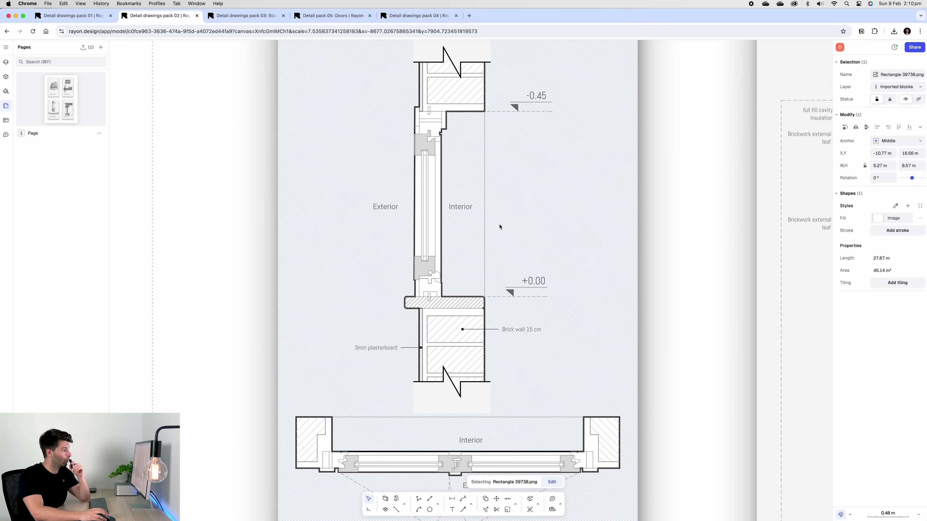
scroll(500, 227, down, 4)
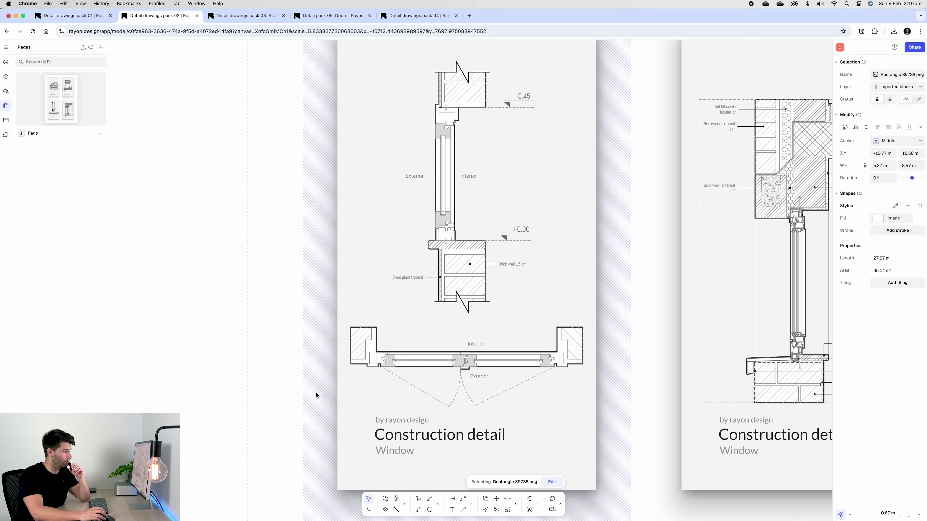
scroll(357, 379, up, 20)
scroll(458, 366, right, 5)
scroll(458, 366, down, 1)
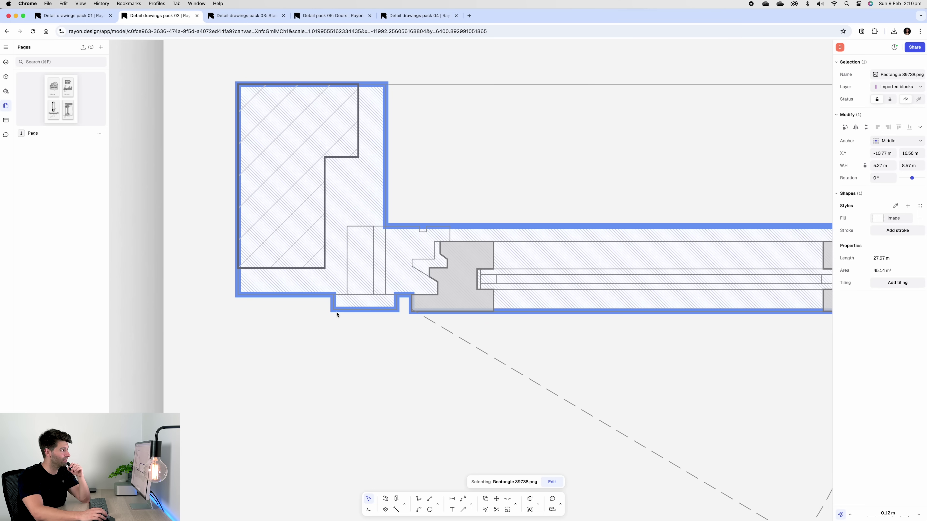
ctrl+scroll(336, 315, down, 3)
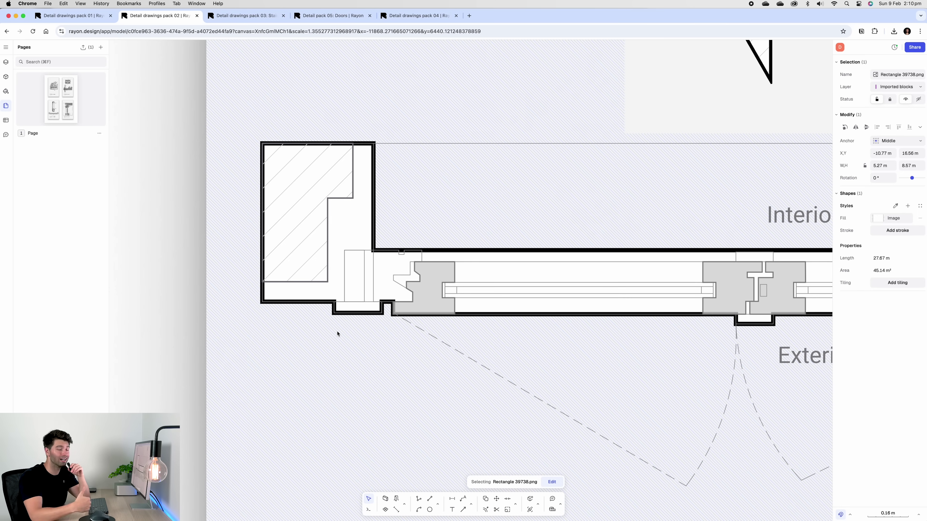
ctrl+scroll(337, 334, down, 3)
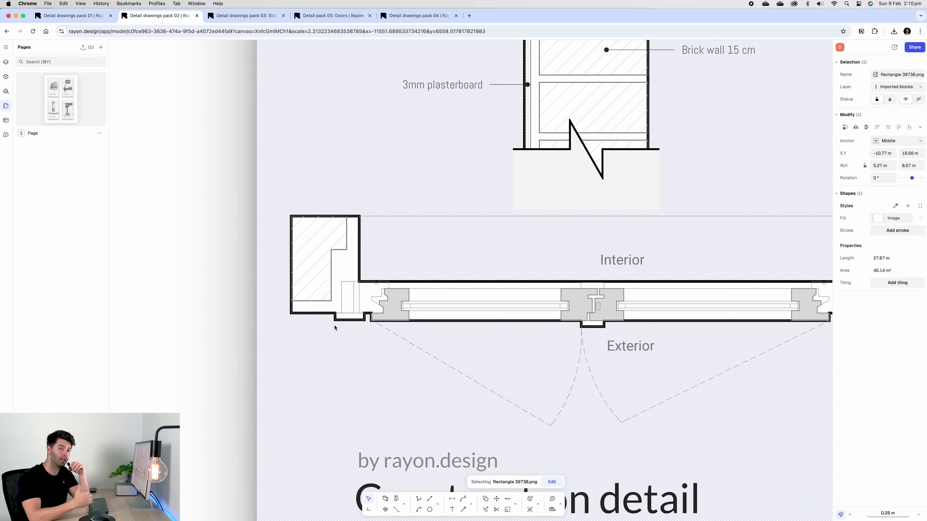
ctrl+scroll(334, 327, down, 5)
ctrl+scroll(359, 362, up, 3)
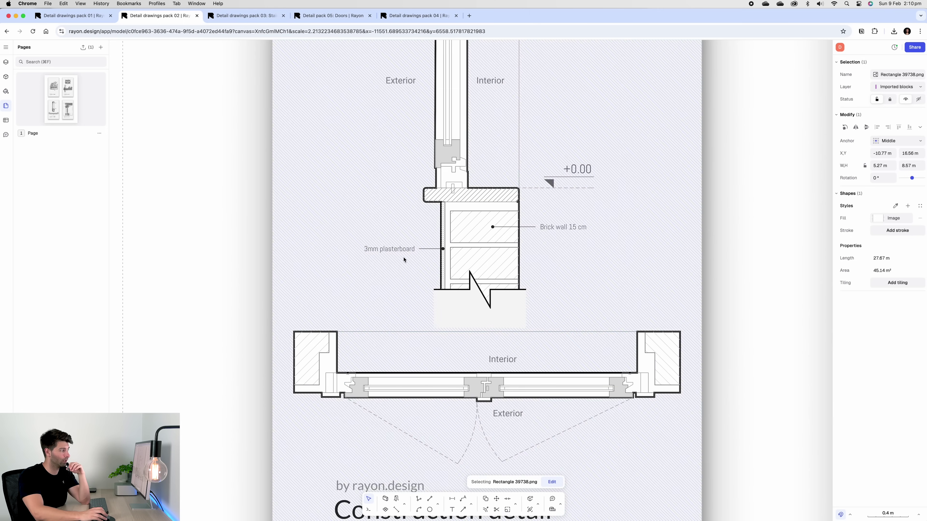
scroll(407, 317, up, 3)
ctrl+scroll(409, 335, down, 3)
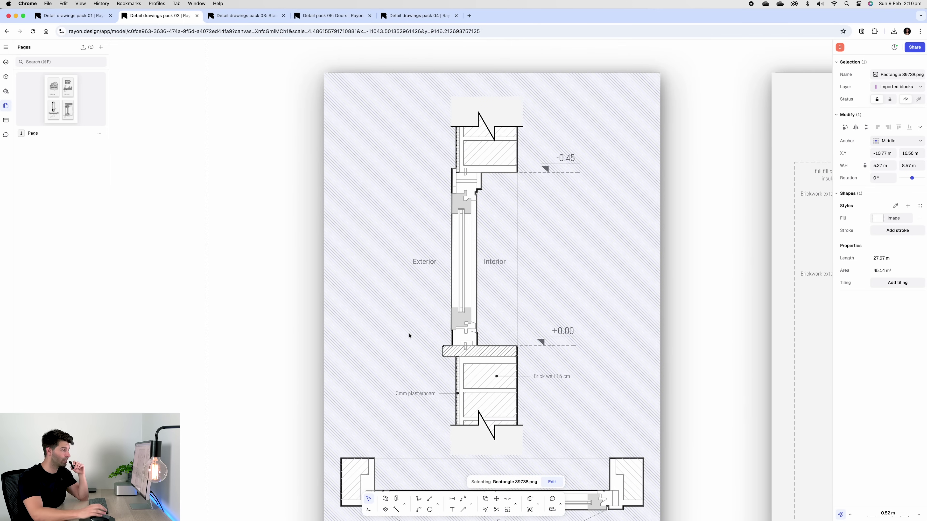
ctrl+scroll(409, 335, up, 1)
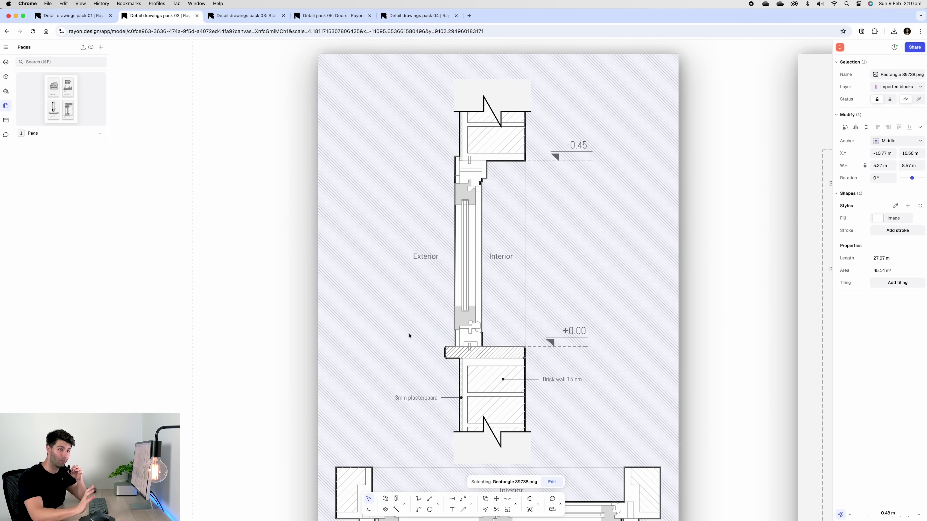
click(406, 395)
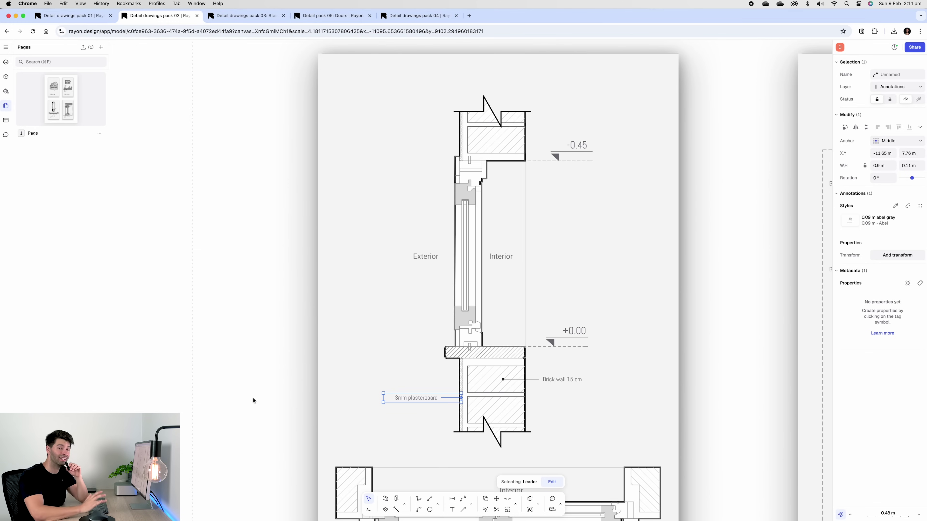
Step: Change the window section label from '3mm plasterboard' to '3mm render' and deselect it
double_click(417, 399)
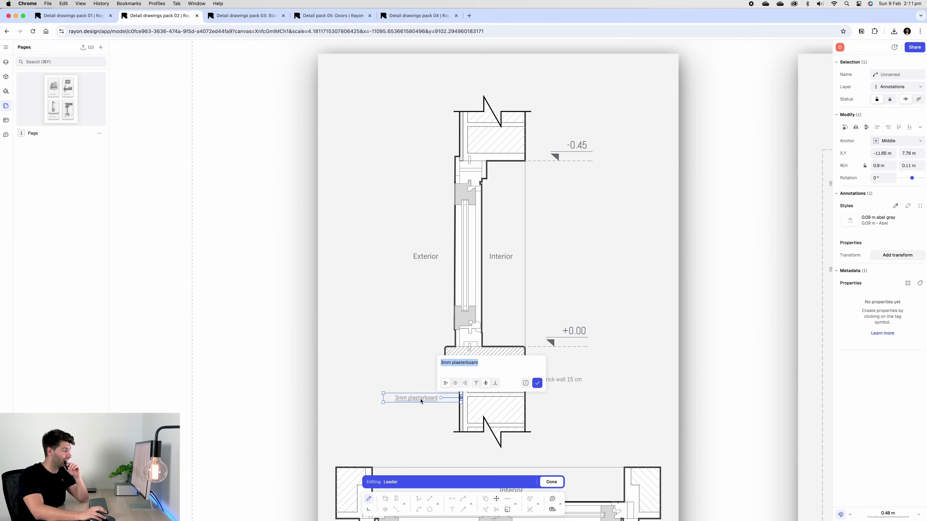
double_click(465, 363)
text(render)
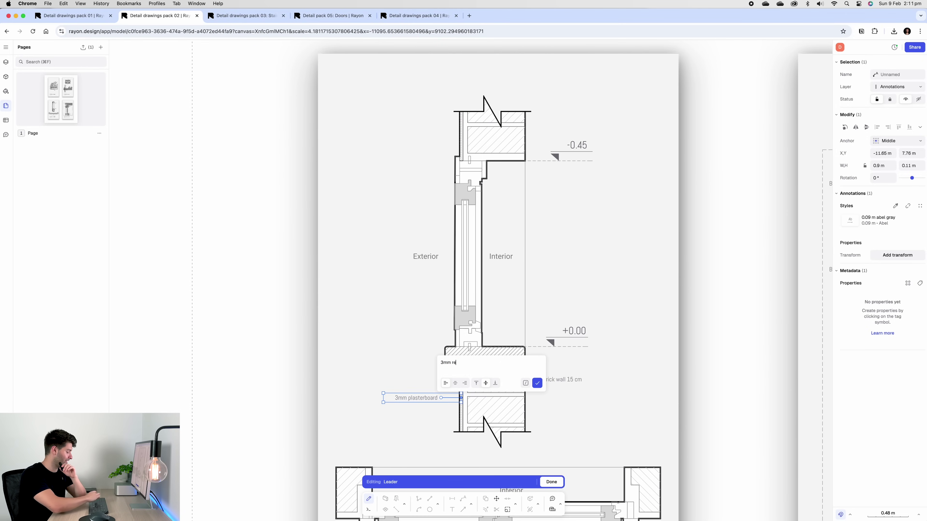
key(Escape)
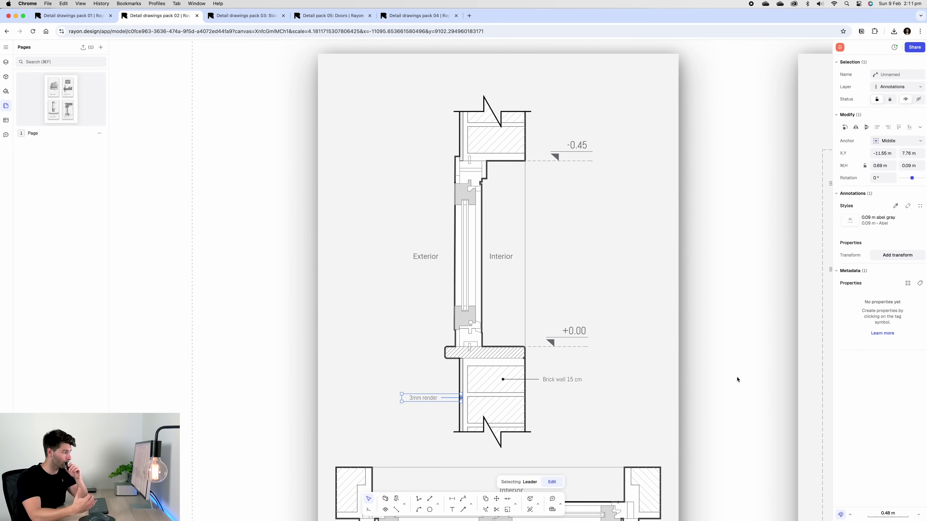
key(Escape)
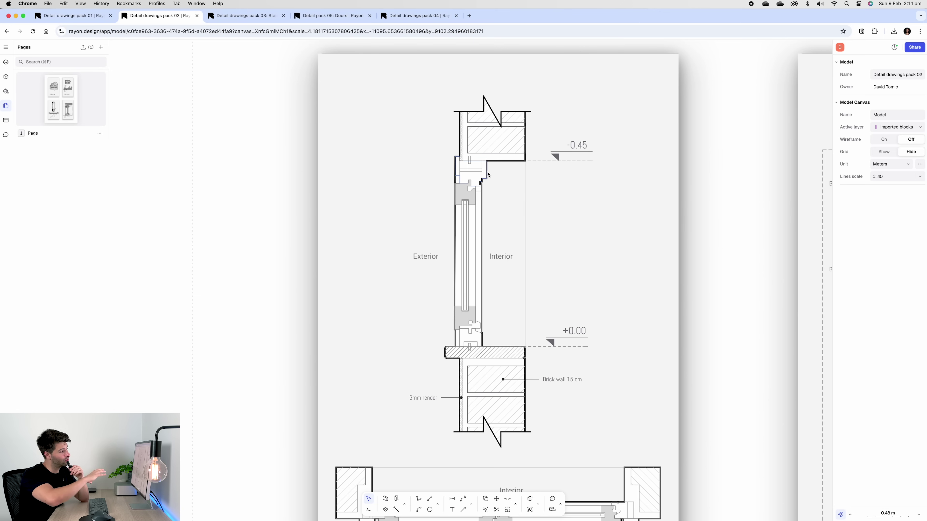
scroll(487, 174, right, 10)
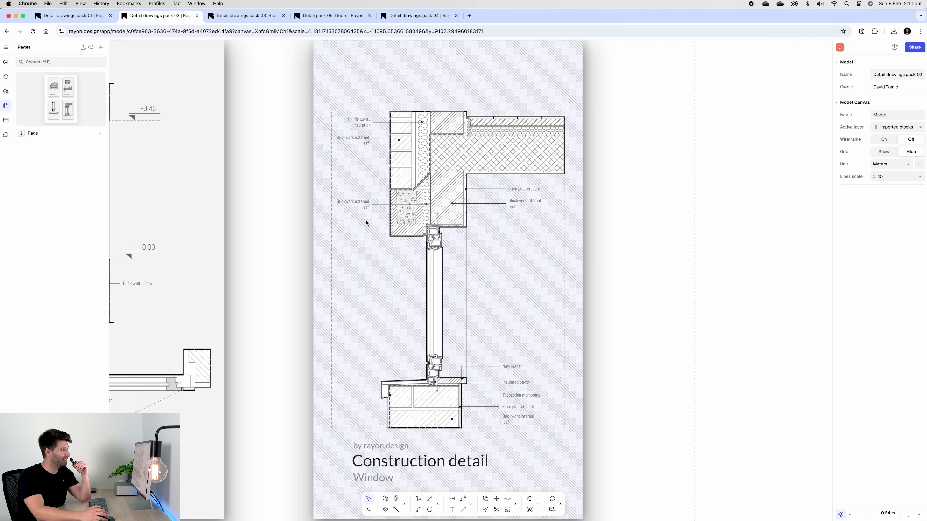
ctrl+scroll(366, 223, up, 5)
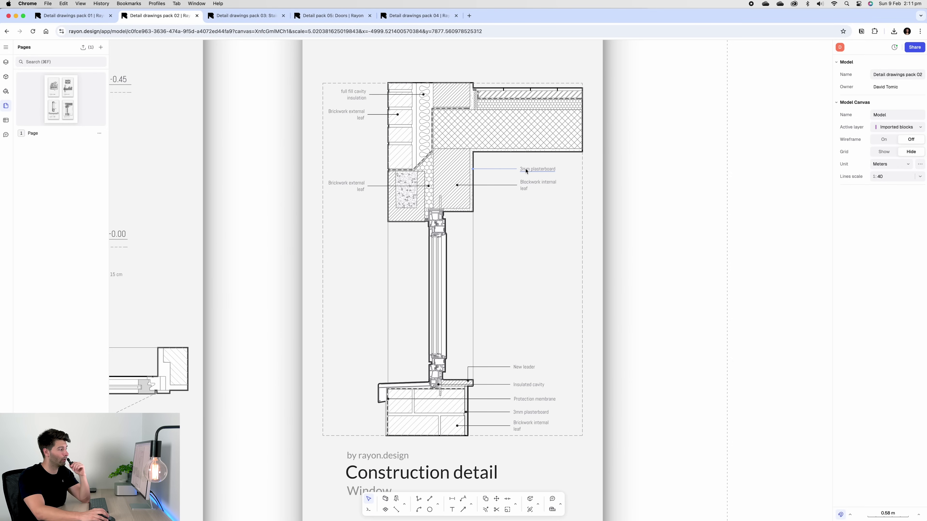
scroll(525, 170, left, 5)
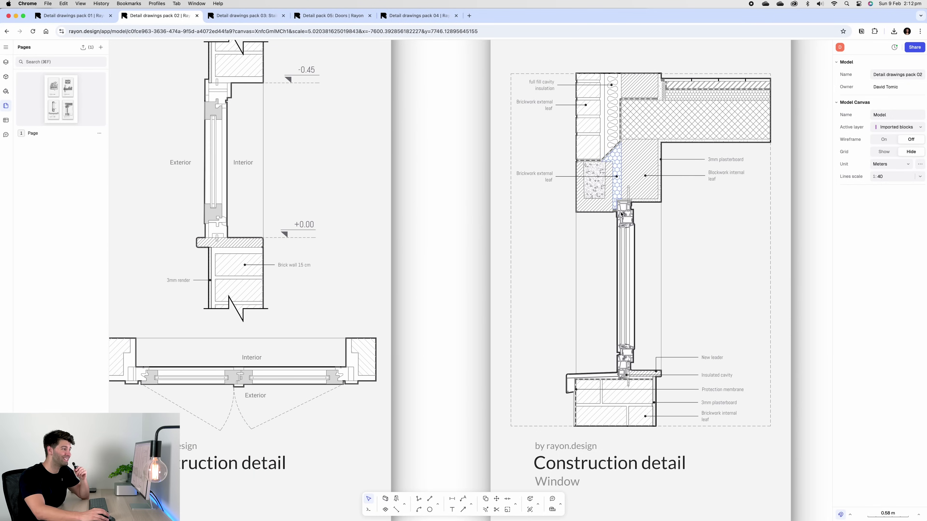
scroll(625, 371, right, 3)
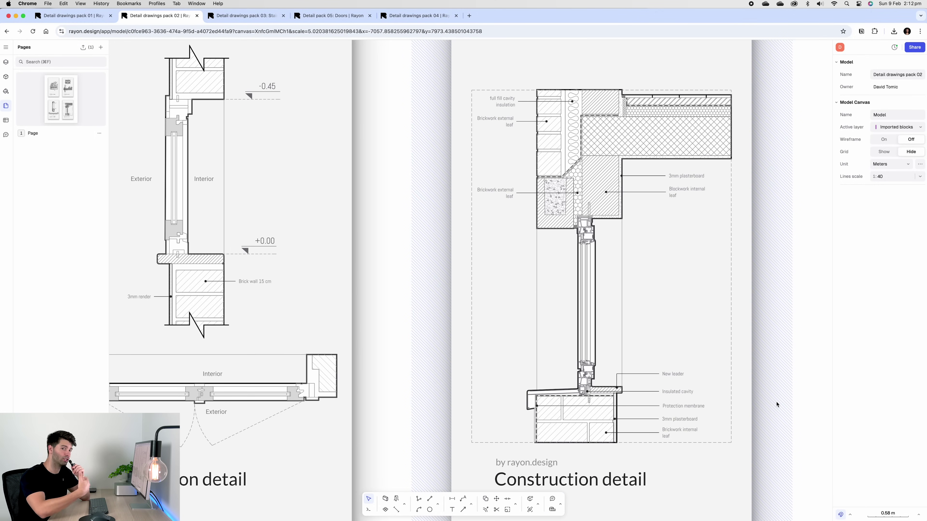
Step: Switch to Detail drawings pack 03 and pan and zoom across its six staircase sheets
key(ctrl+Tab)
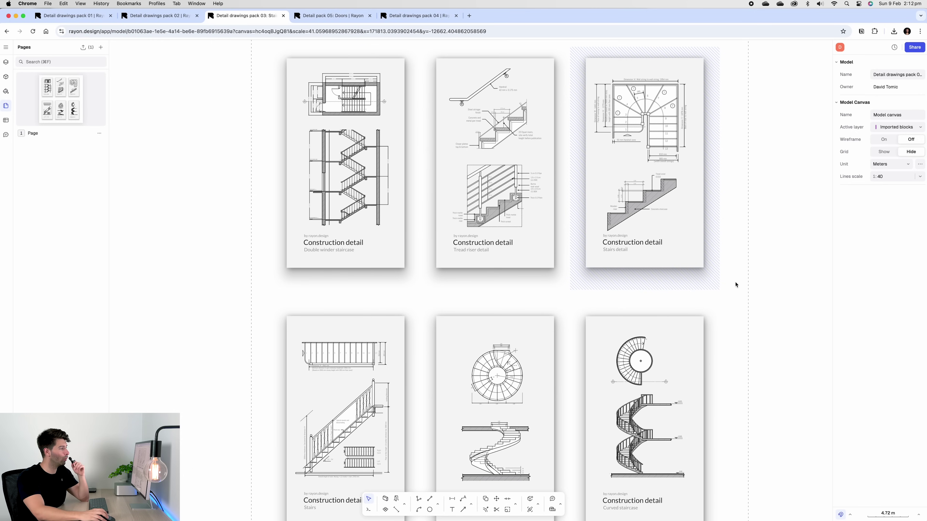
scroll(724, 284, down, 4)
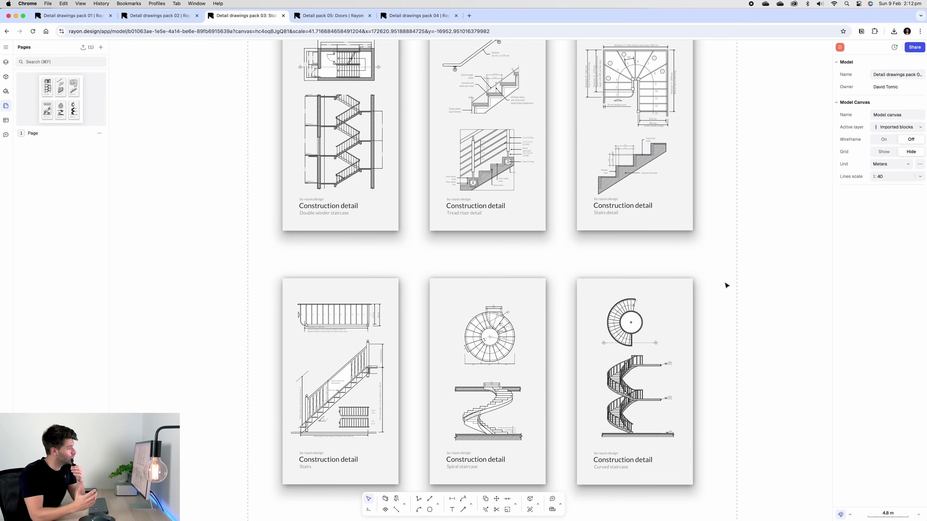
middle_drag(725, 285, 761, 305)
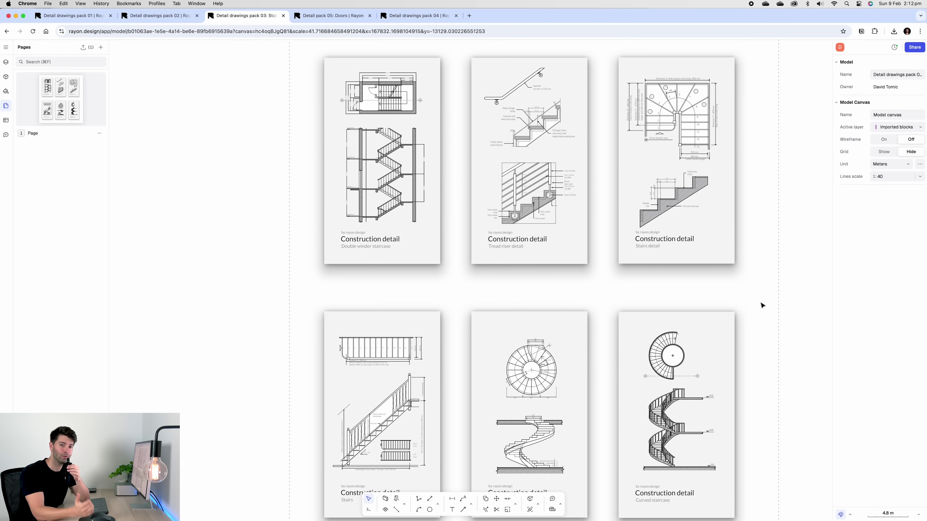
scroll(432, 182, up, 5)
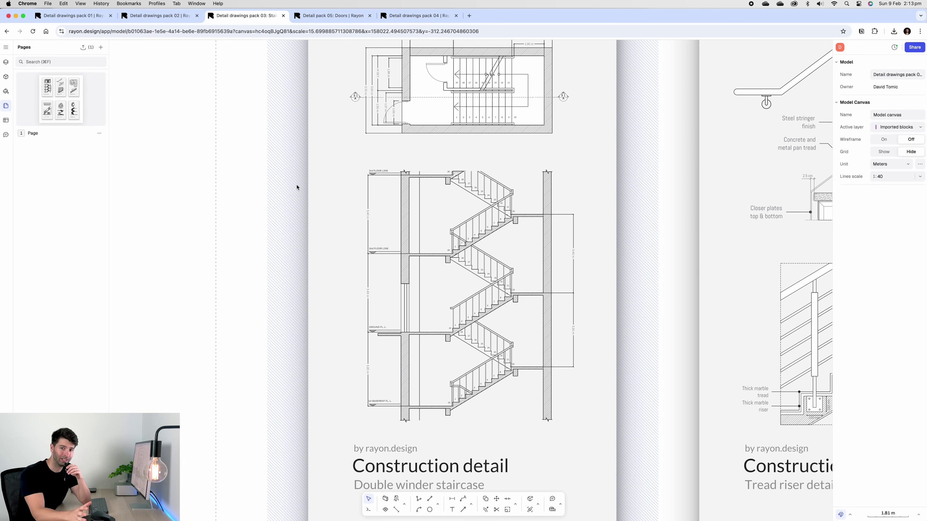
scroll(297, 187, up, 5)
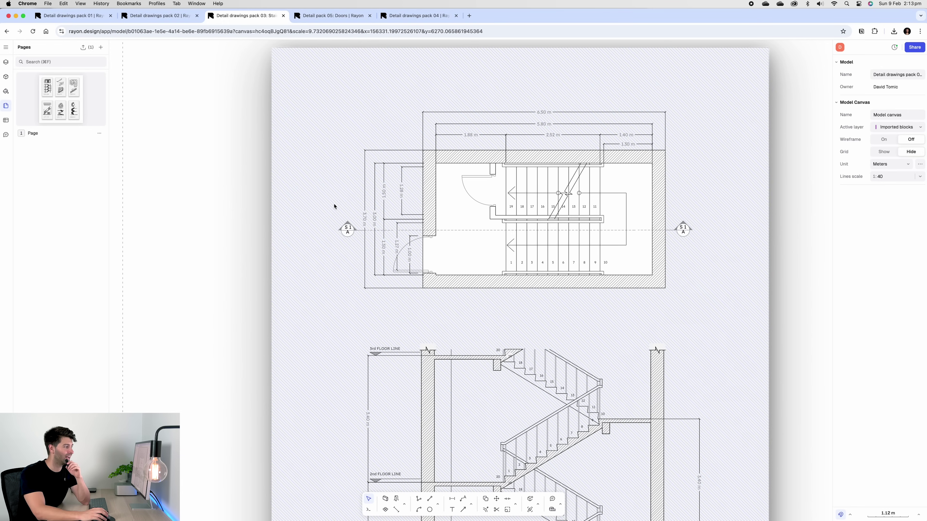
scroll(336, 233, down, 2)
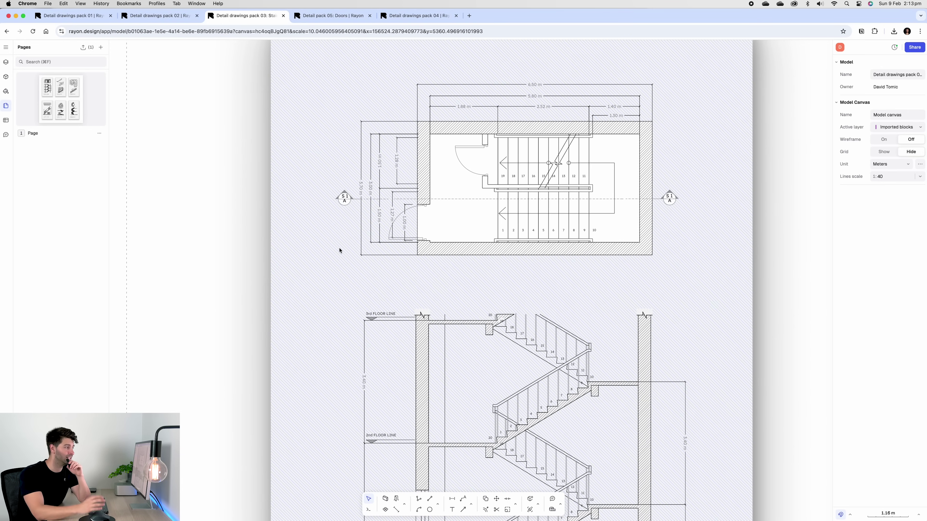
scroll(347, 291, down, 3)
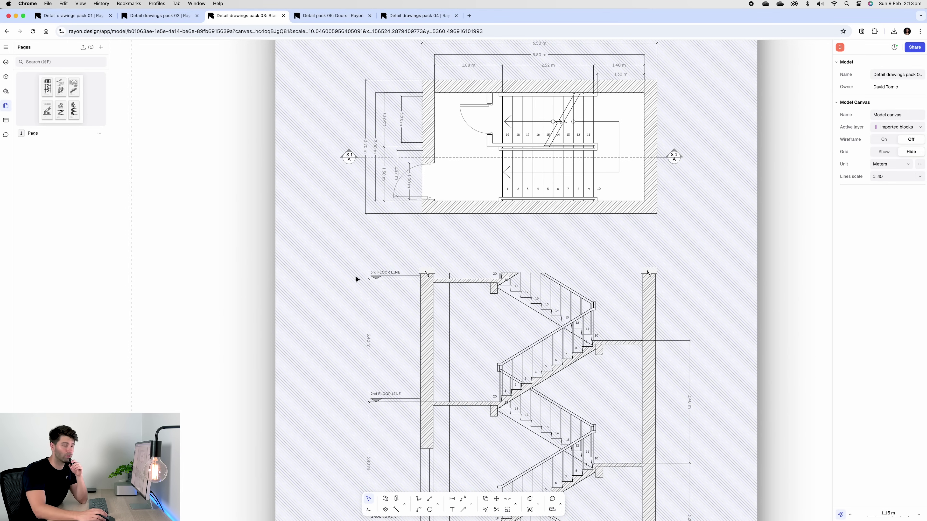
mouse_move(355, 275)
middle_down()
mouse_move(350, 198)
mouse_move(368, 113)
middle_up()
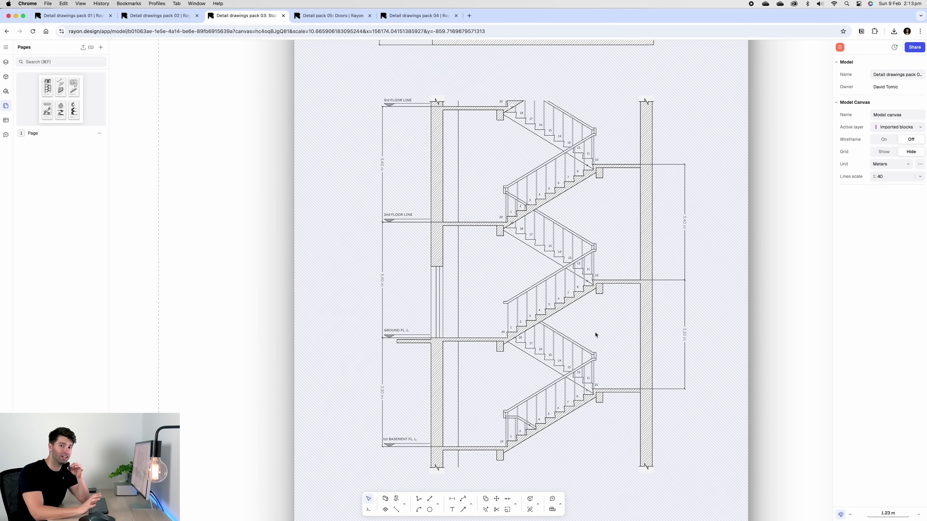
scroll(595, 334, right, 3)
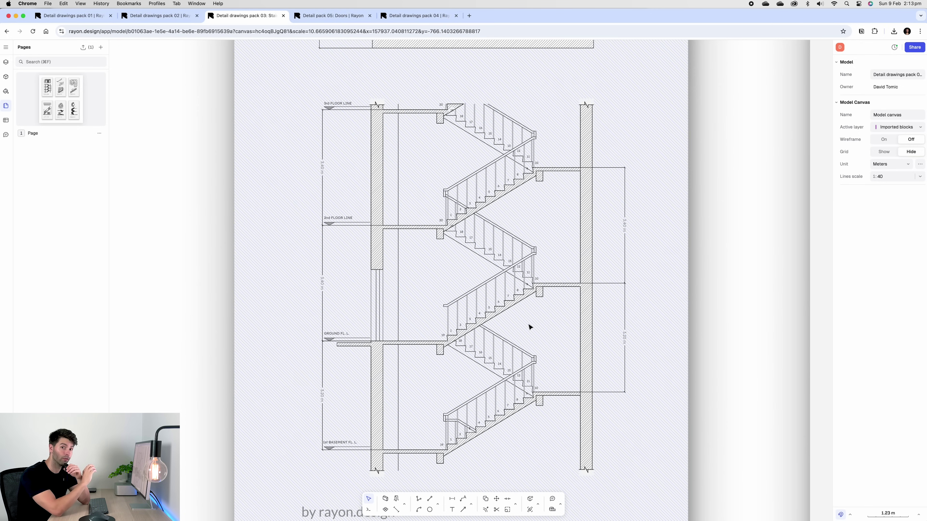
ctrl+scroll(412, 295, down, 5)
Step: Select the Steel stringer finish and Concrete and metal pan tread labels on the handrail detail
ctrl+scroll(412, 295, up, 5)
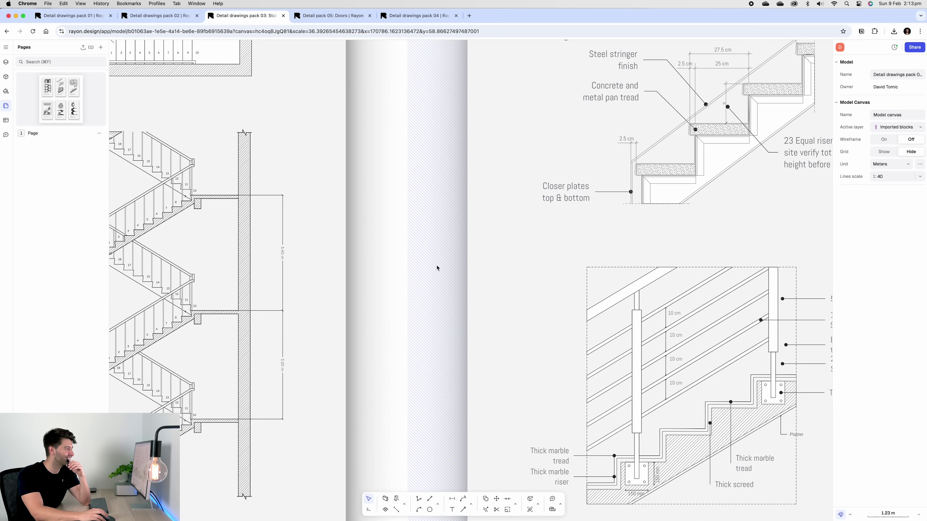
scroll(335, 278, left, 5)
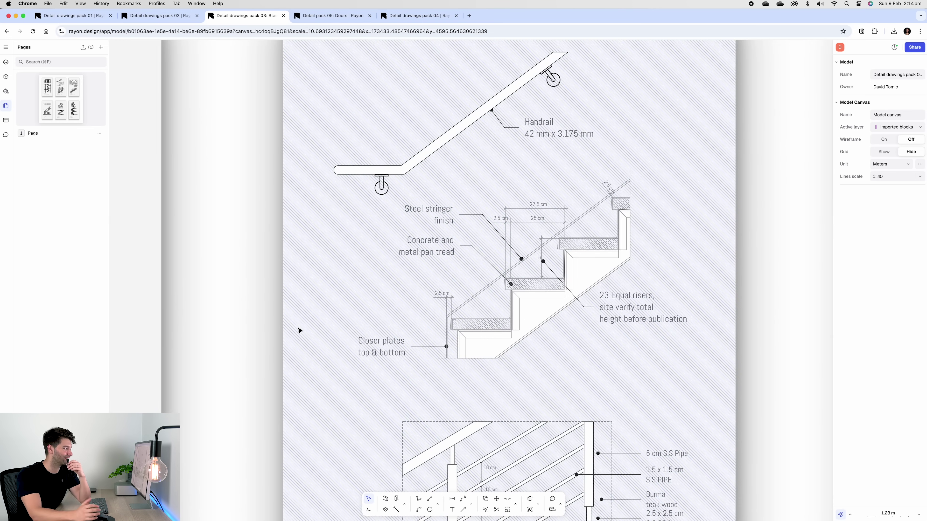
ctrl+scroll(295, 330, down, 1)
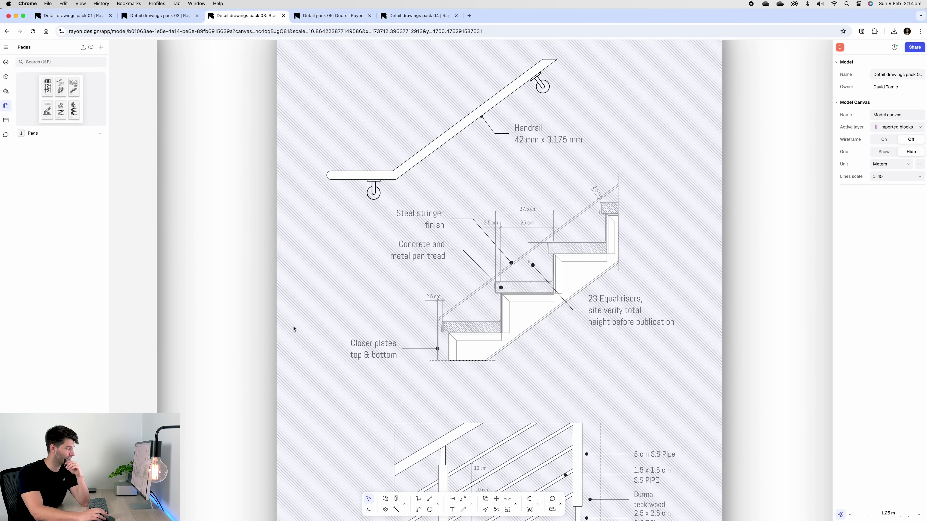
click(435, 224)
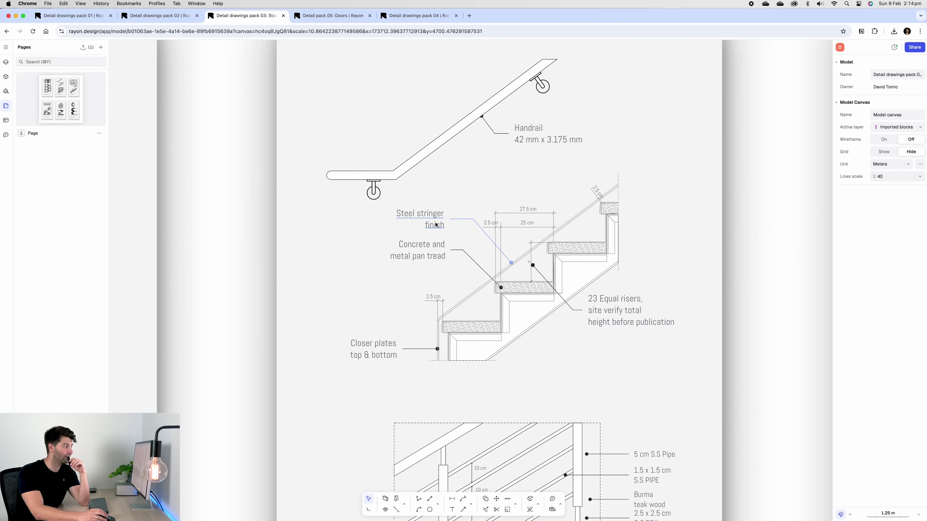
click(428, 248)
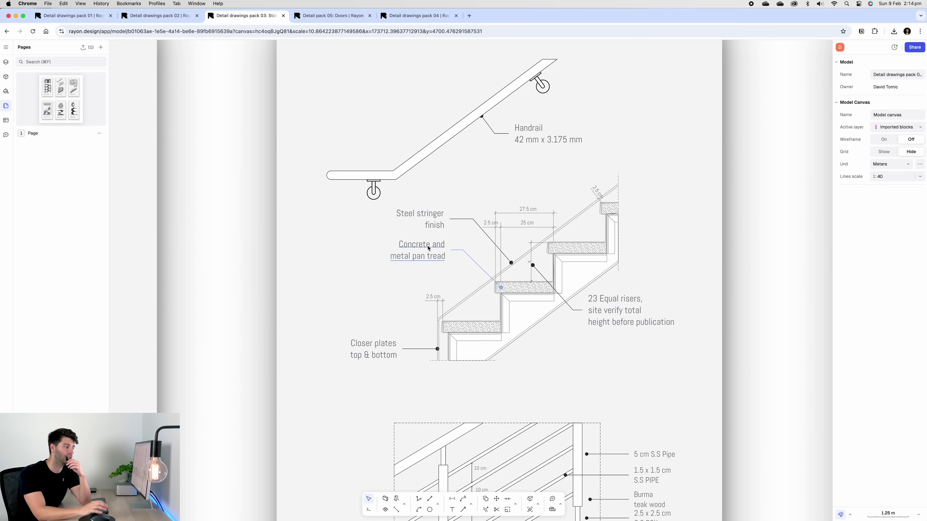
Step: Zoom through the Tread riser and Stairs sheets to the winder stair plan with 13 treads
ctrl+scroll(482, 219, up, 2)
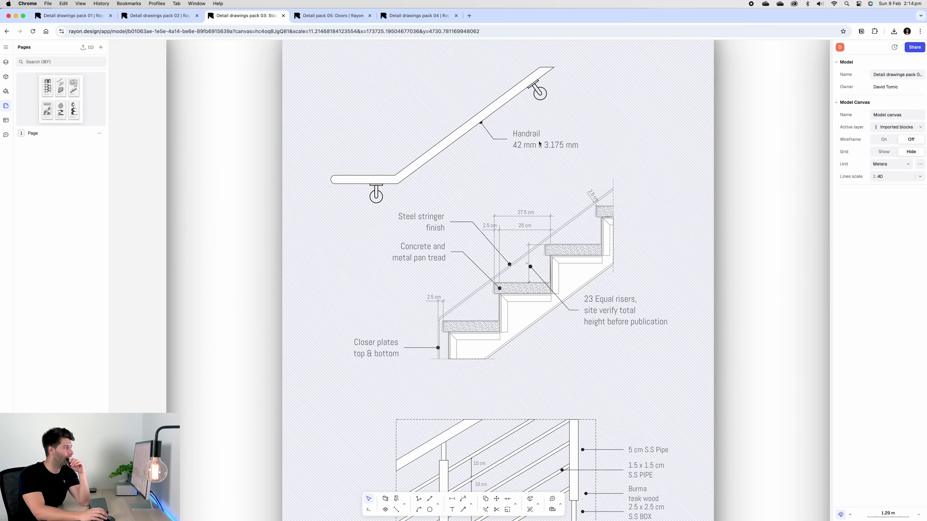
ctrl+scroll(539, 143, down, 2)
scroll(397, 312, down, 5)
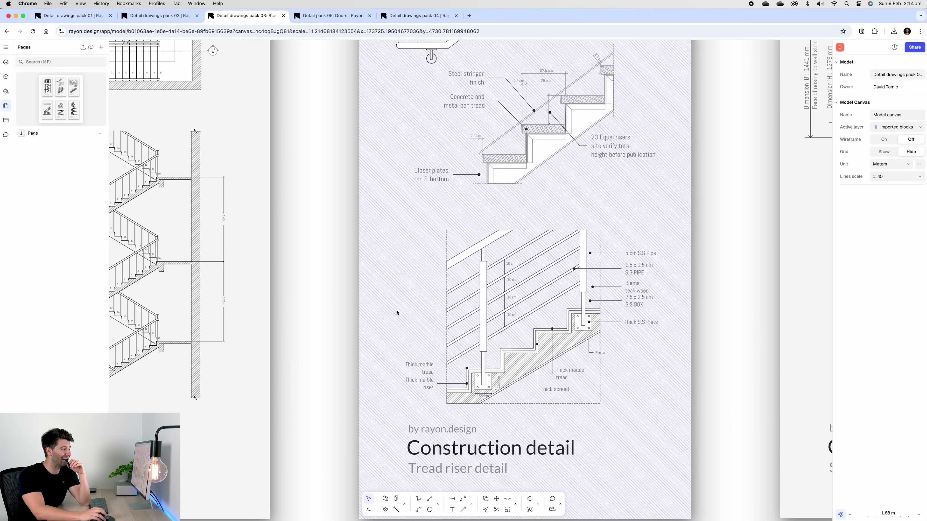
ctrl+scroll(428, 303, up, 1)
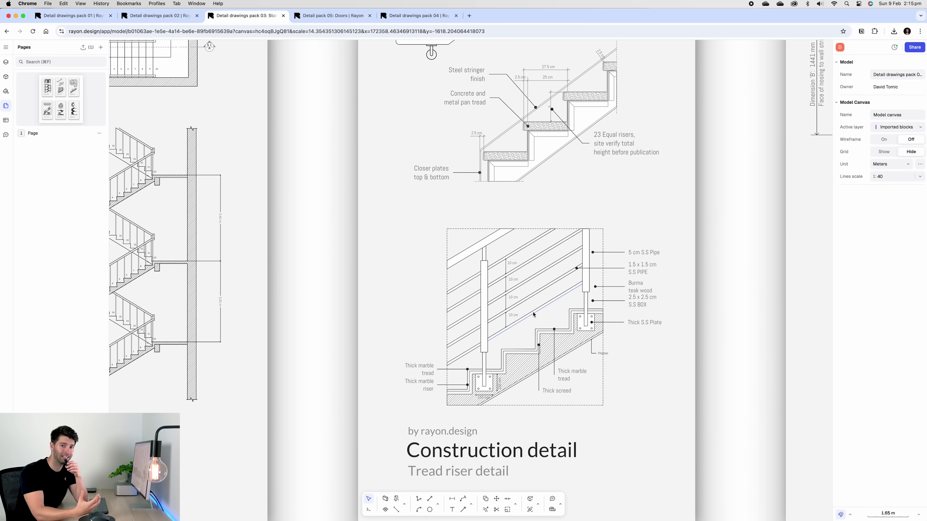
scroll(518, 278, down, 5)
scroll(434, 219, up, 10)
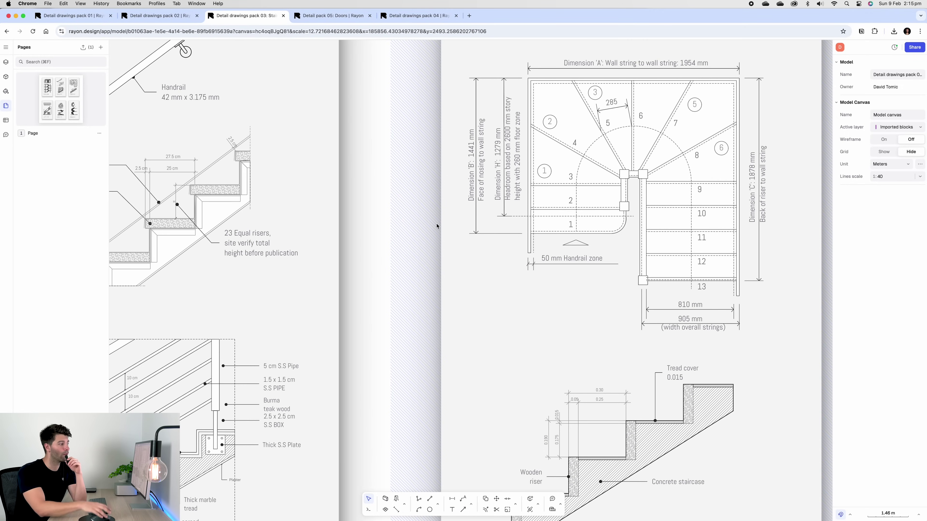
Step: Pan from the Stairs sheet across to the Spiral and Curved staircase detail sheets
scroll(434, 307, down, 4)
scroll(453, 253, up, 1)
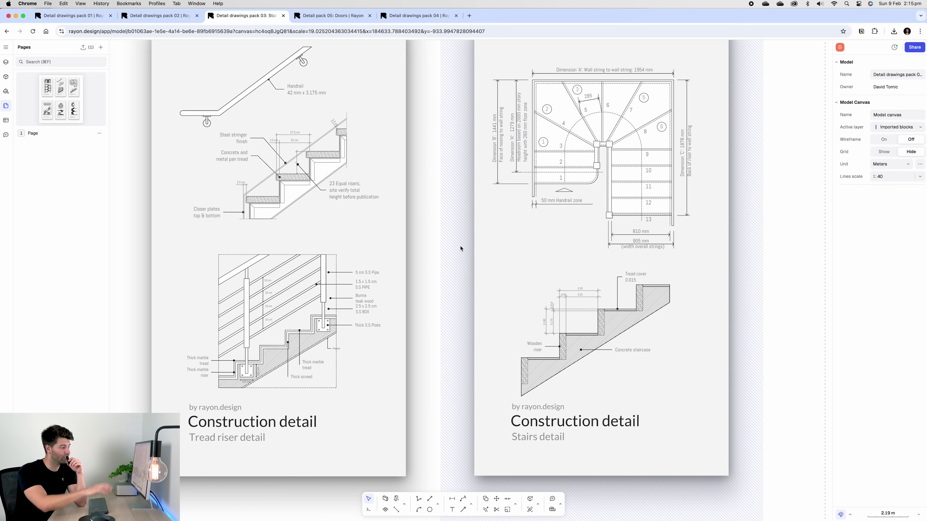
scroll(464, 324, down, 10)
scroll(441, 372, left, 5)
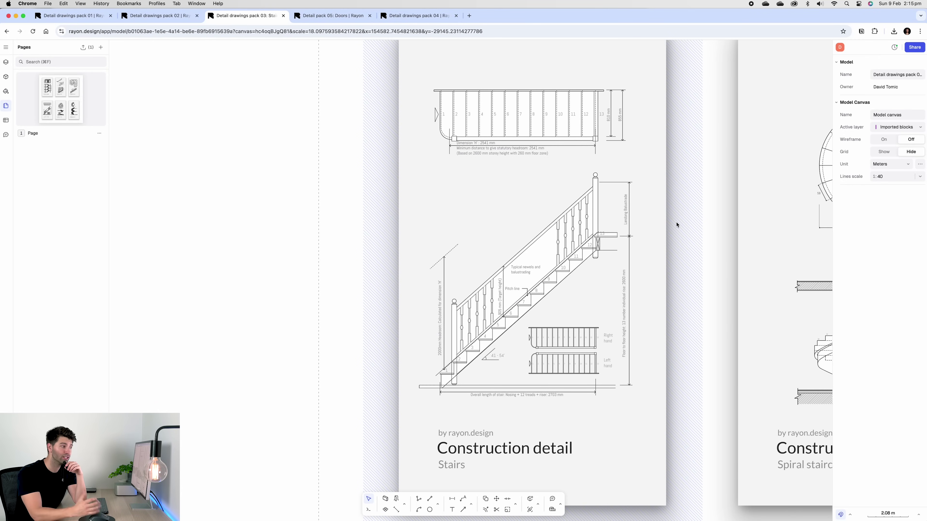
scroll(676, 224, right, 10)
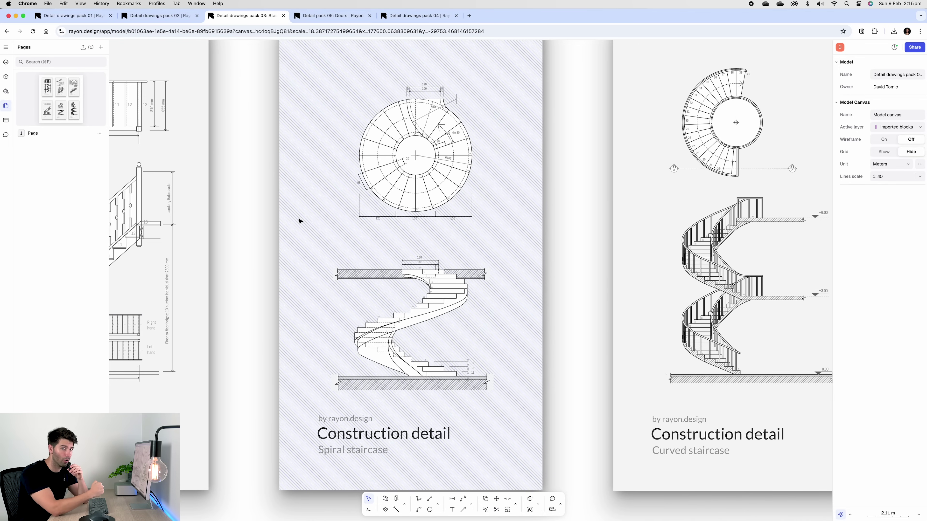
Step: Switch to Detail pack 05: Doors and zoom across the bifold, metal double and wooden door sheets
key(ctrl+Tab)
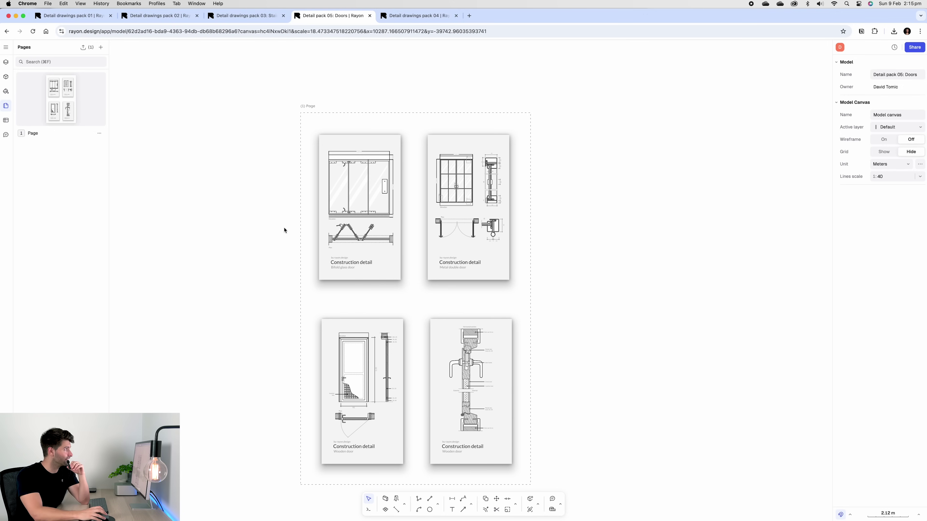
ctrl+scroll(292, 246, up, 10)
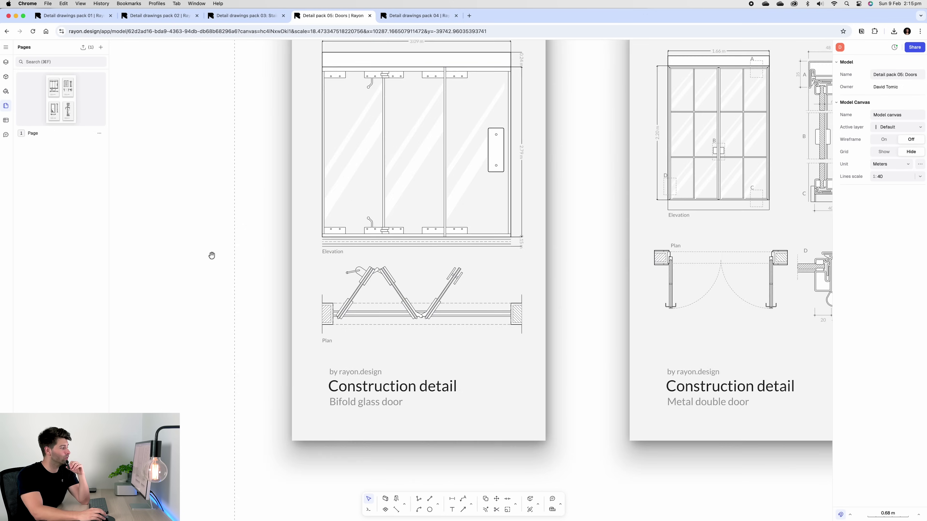
middle_drag(174, 251, 135, 260)
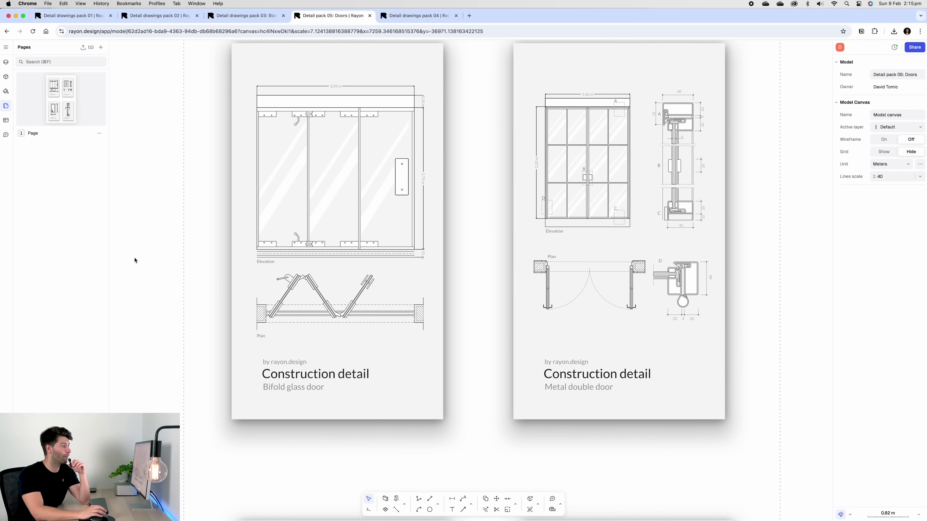
ctrl+scroll(163, 323, down, 2)
scroll(183, 318, down, 5)
scroll(198, 255, down, 6)
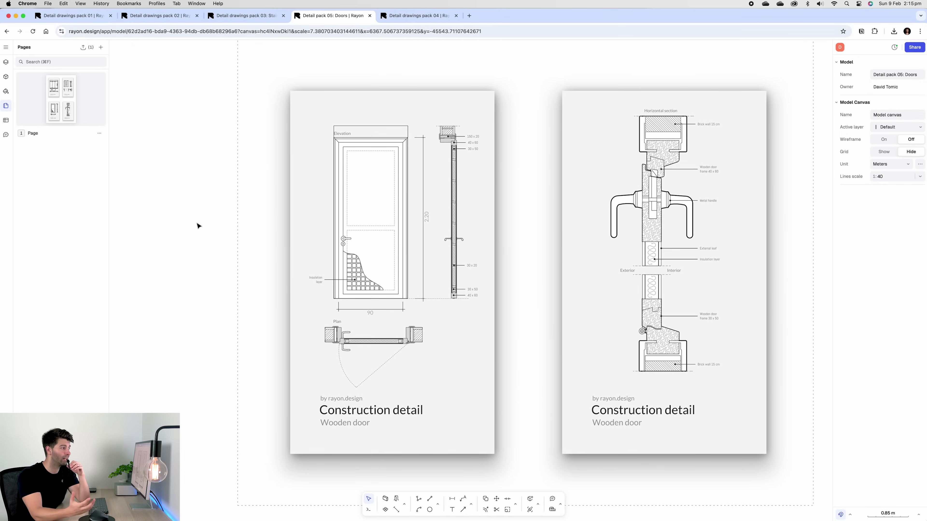
ctrl+scroll(197, 226, up, 2)
scroll(223, 254, up, 10)
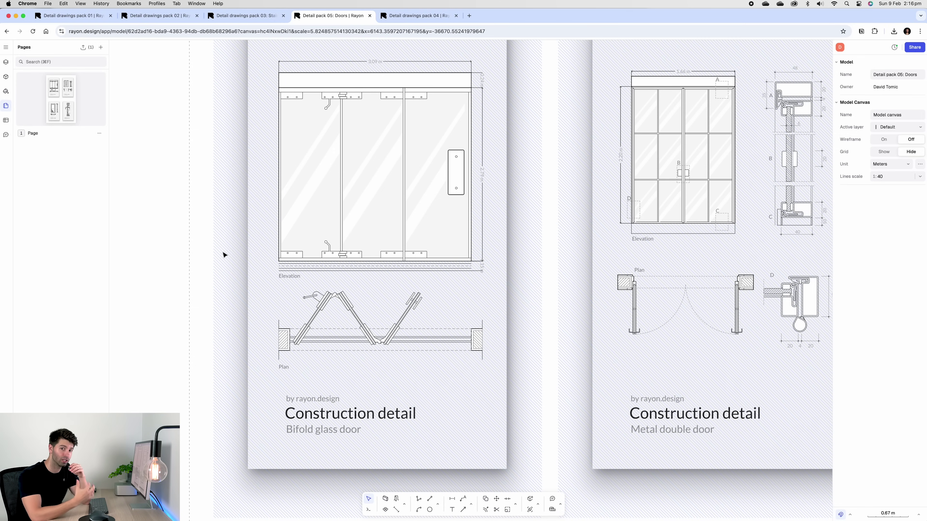
ctrl+scroll(223, 254, down, 2)
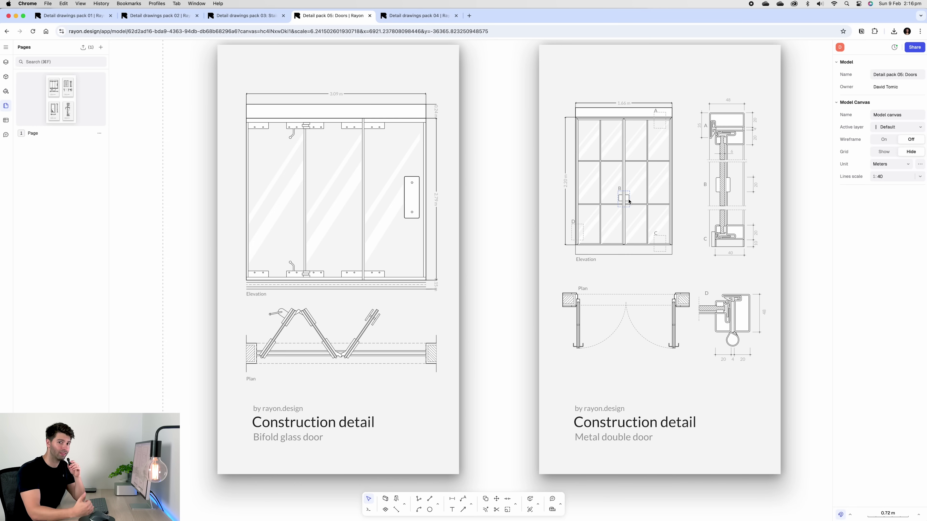
ctrl+scroll(521, 286, down, 2)
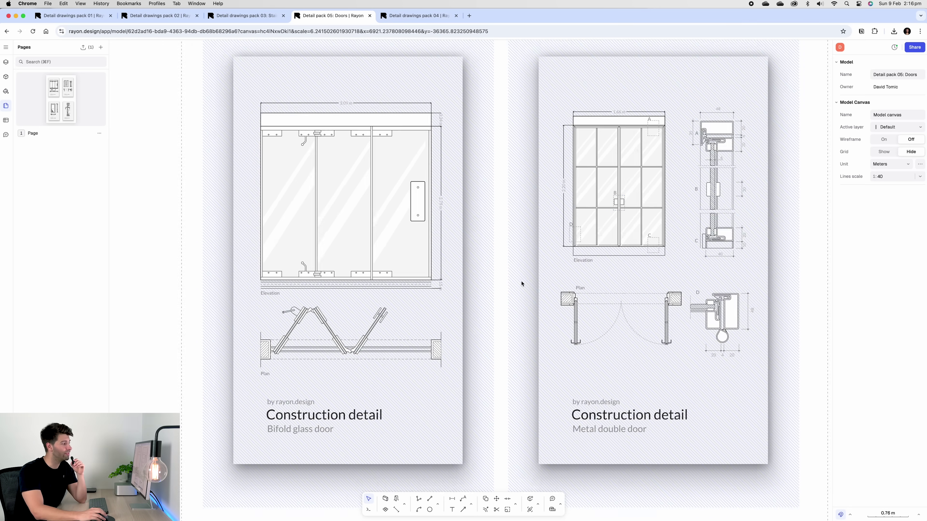
scroll(520, 226, down, 3)
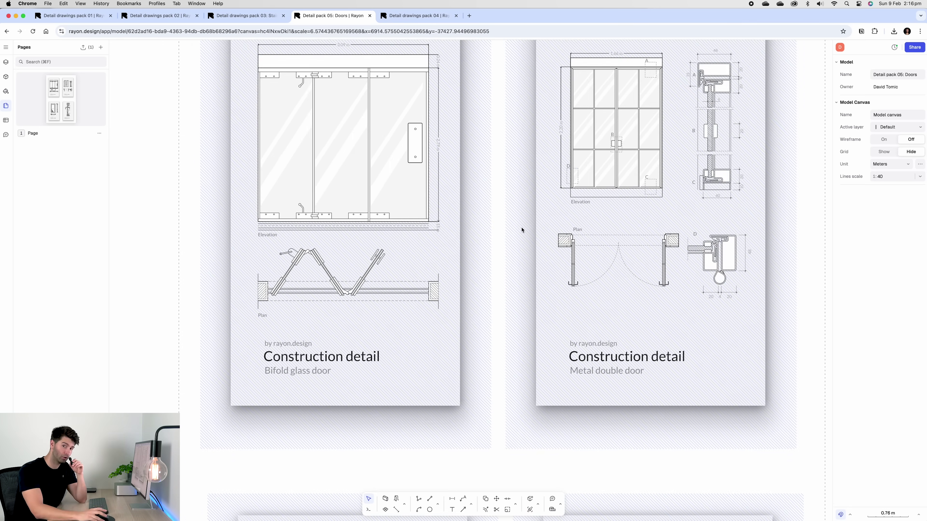
ctrl+scroll(521, 230, down, 2)
scroll(264, 280, down, 10)
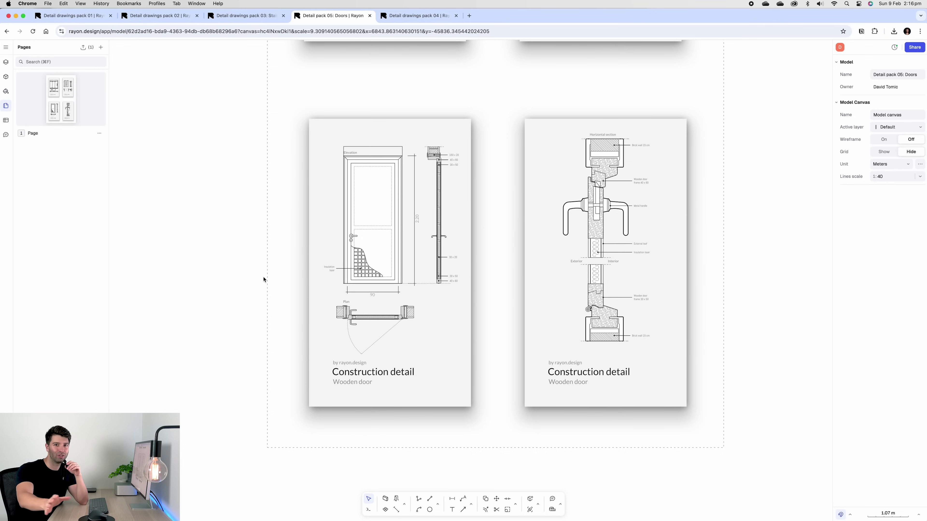
Step: Switch to Detail drawings pack 04, zoom through its floor, roof and window sheets, and open the Roof group
key(ctrl+Tab)
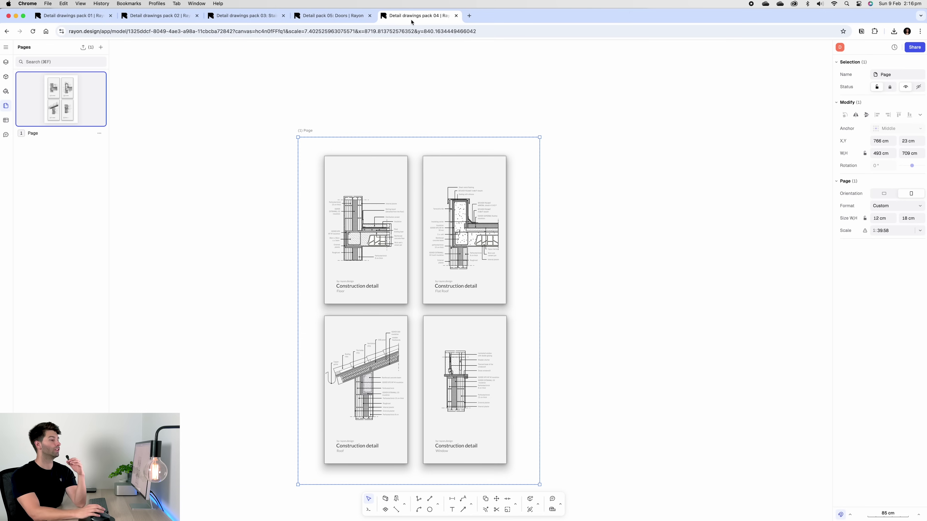
scroll(275, 256, up, 5)
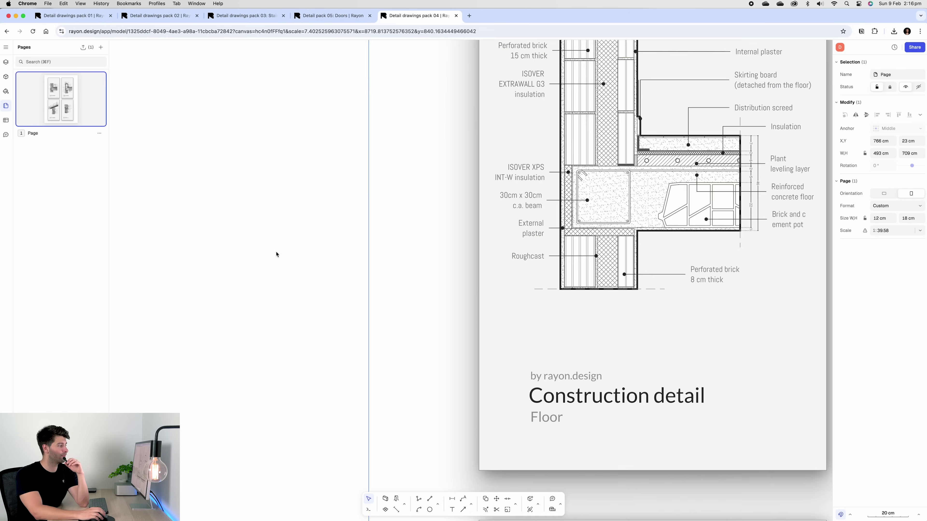
scroll(178, 292, down, 3)
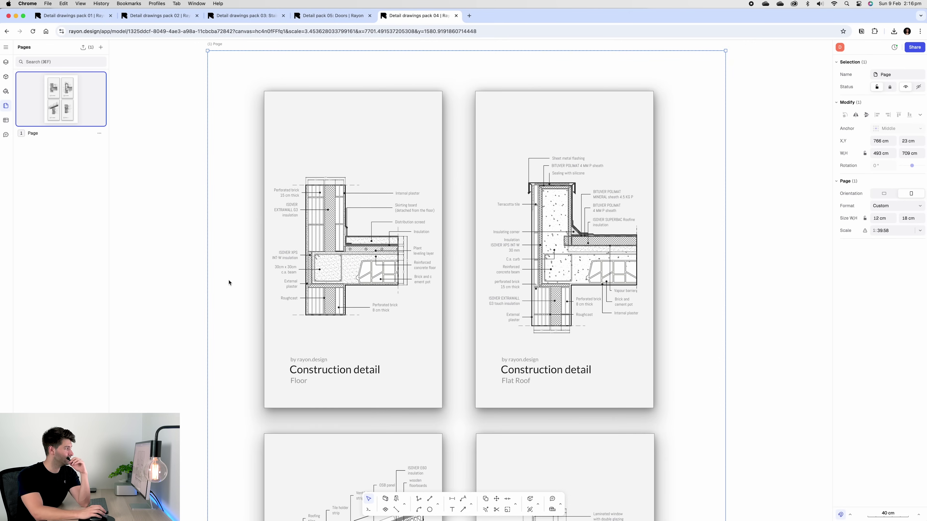
scroll(228, 283, up, 2)
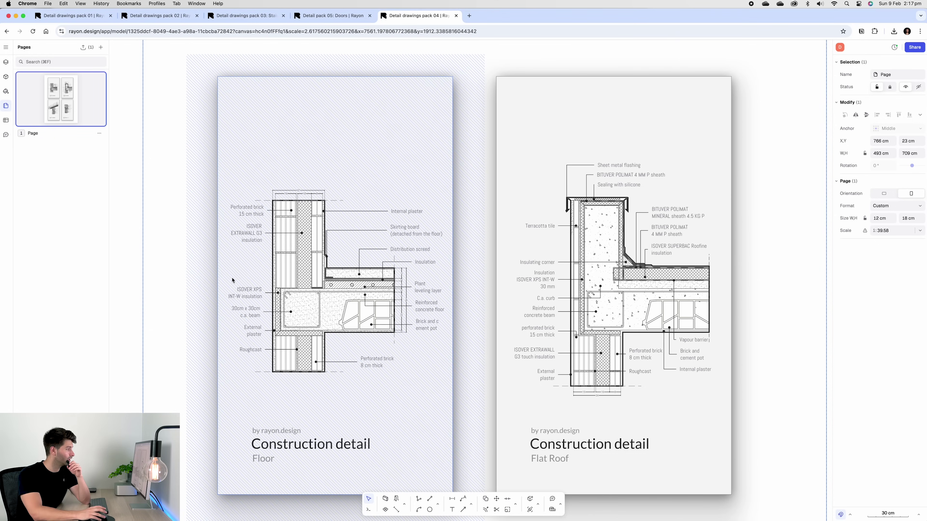
scroll(232, 279, left, 3)
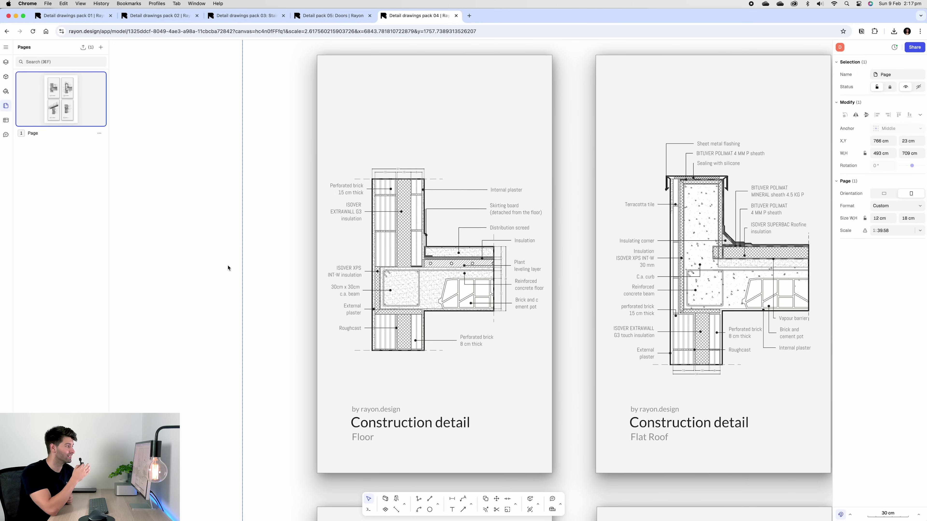
scroll(228, 268, down, 3)
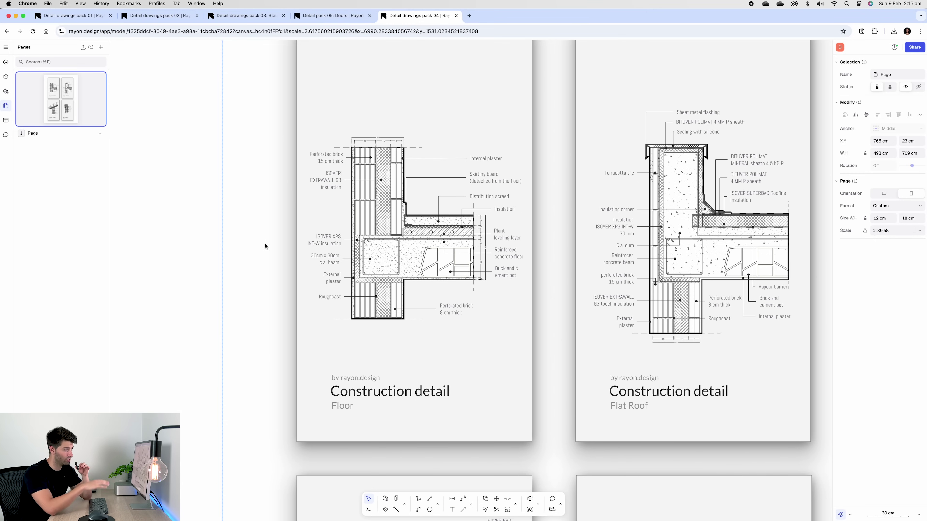
ctrl+scroll(265, 246, down, 5)
mouse_move(509, 234)
middle_down()
mouse_move(513, 152)
mouse_move(527, 124)
middle_up()
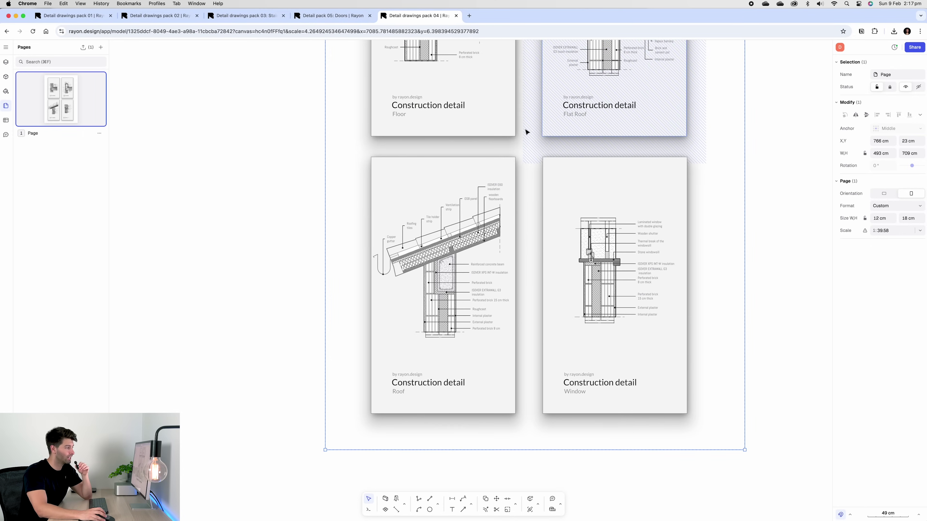
double_click(483, 281)
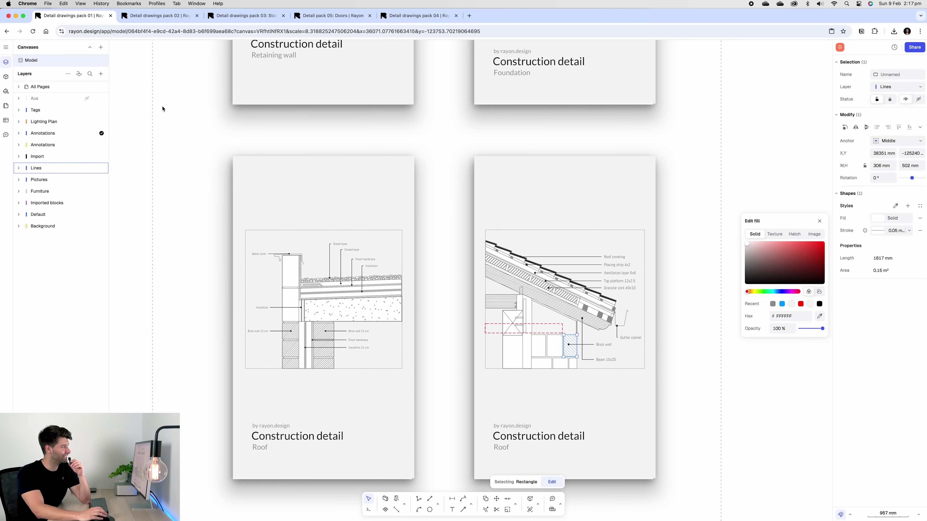
Step: Dismiss the Edit fill popup and zoom onto the Retaining wall construction detail
middle_drag(342, 144, 342, 340)
scroll(304, 277, up, 6)
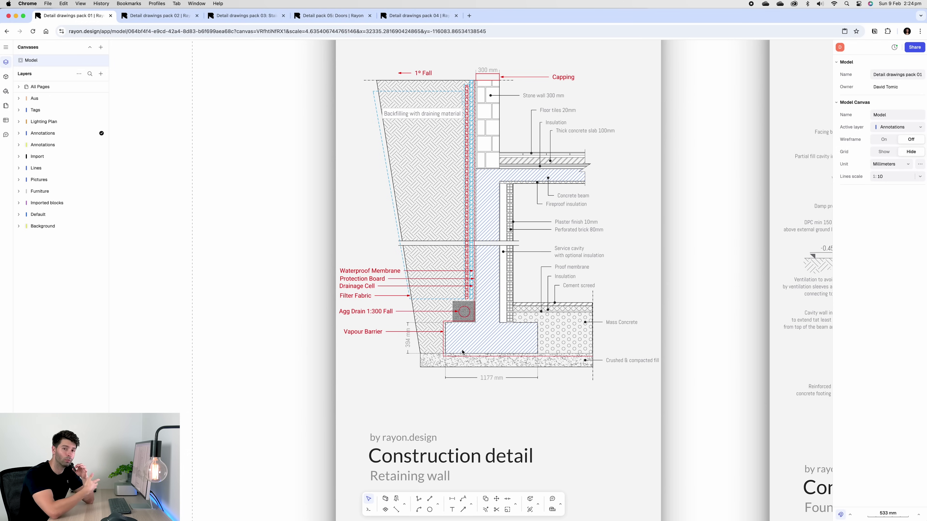
click(455, 344)
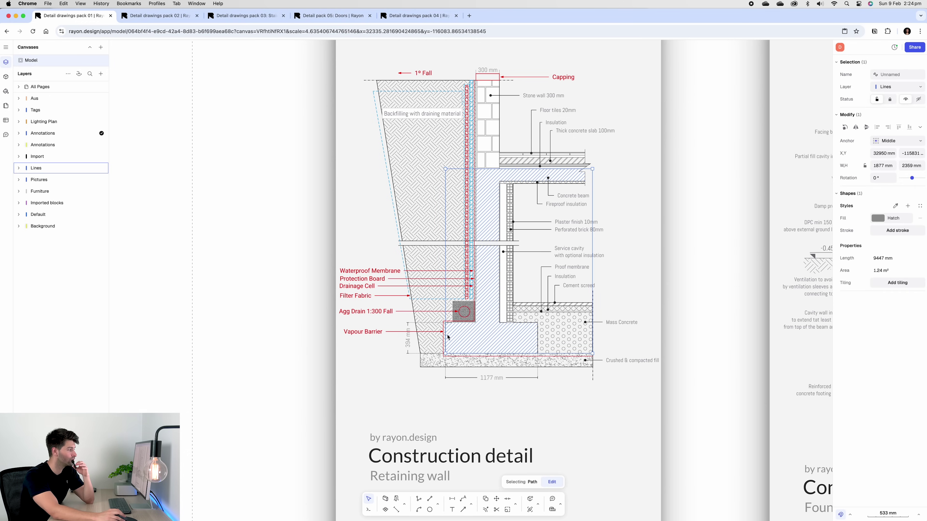
click(717, 314)
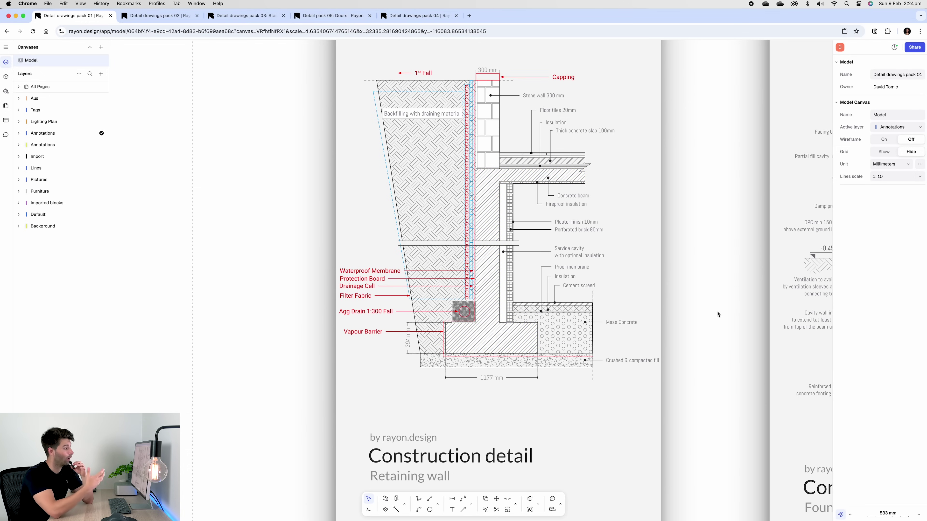